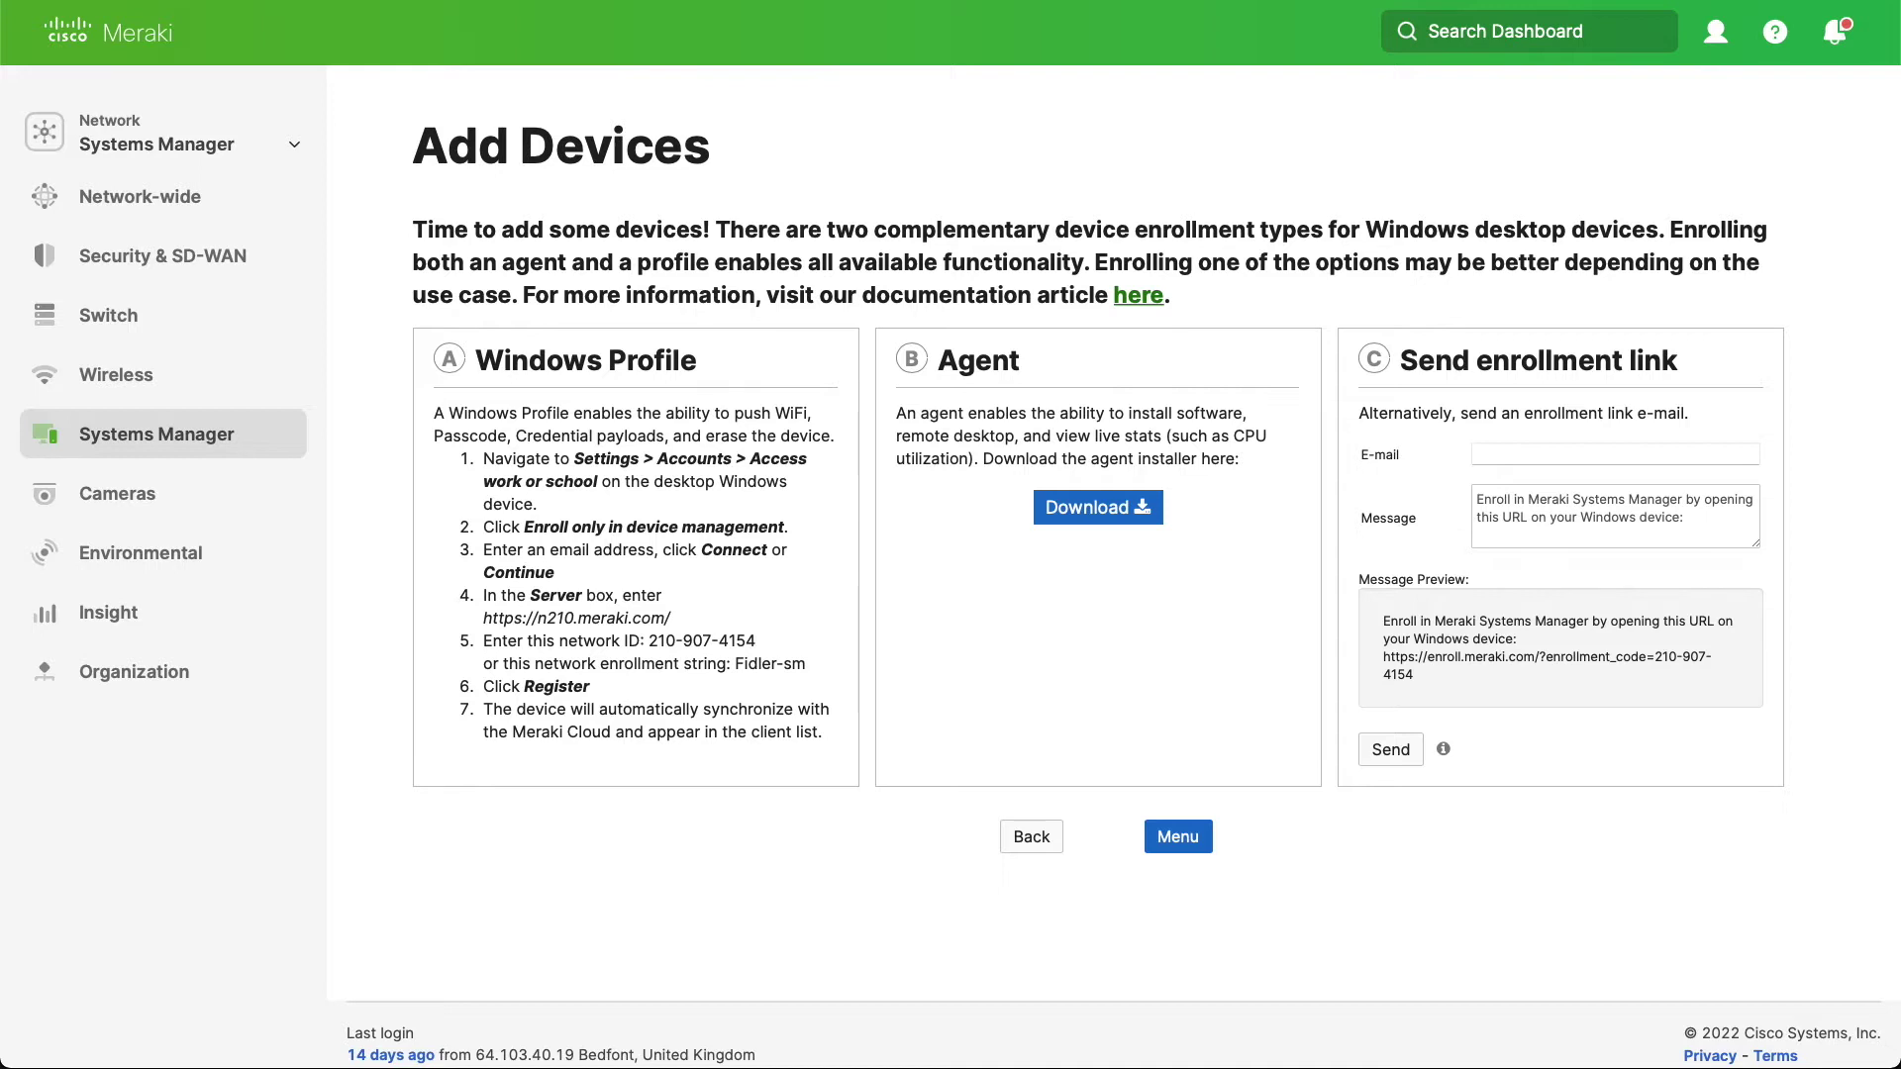
triple_click(595, 616)
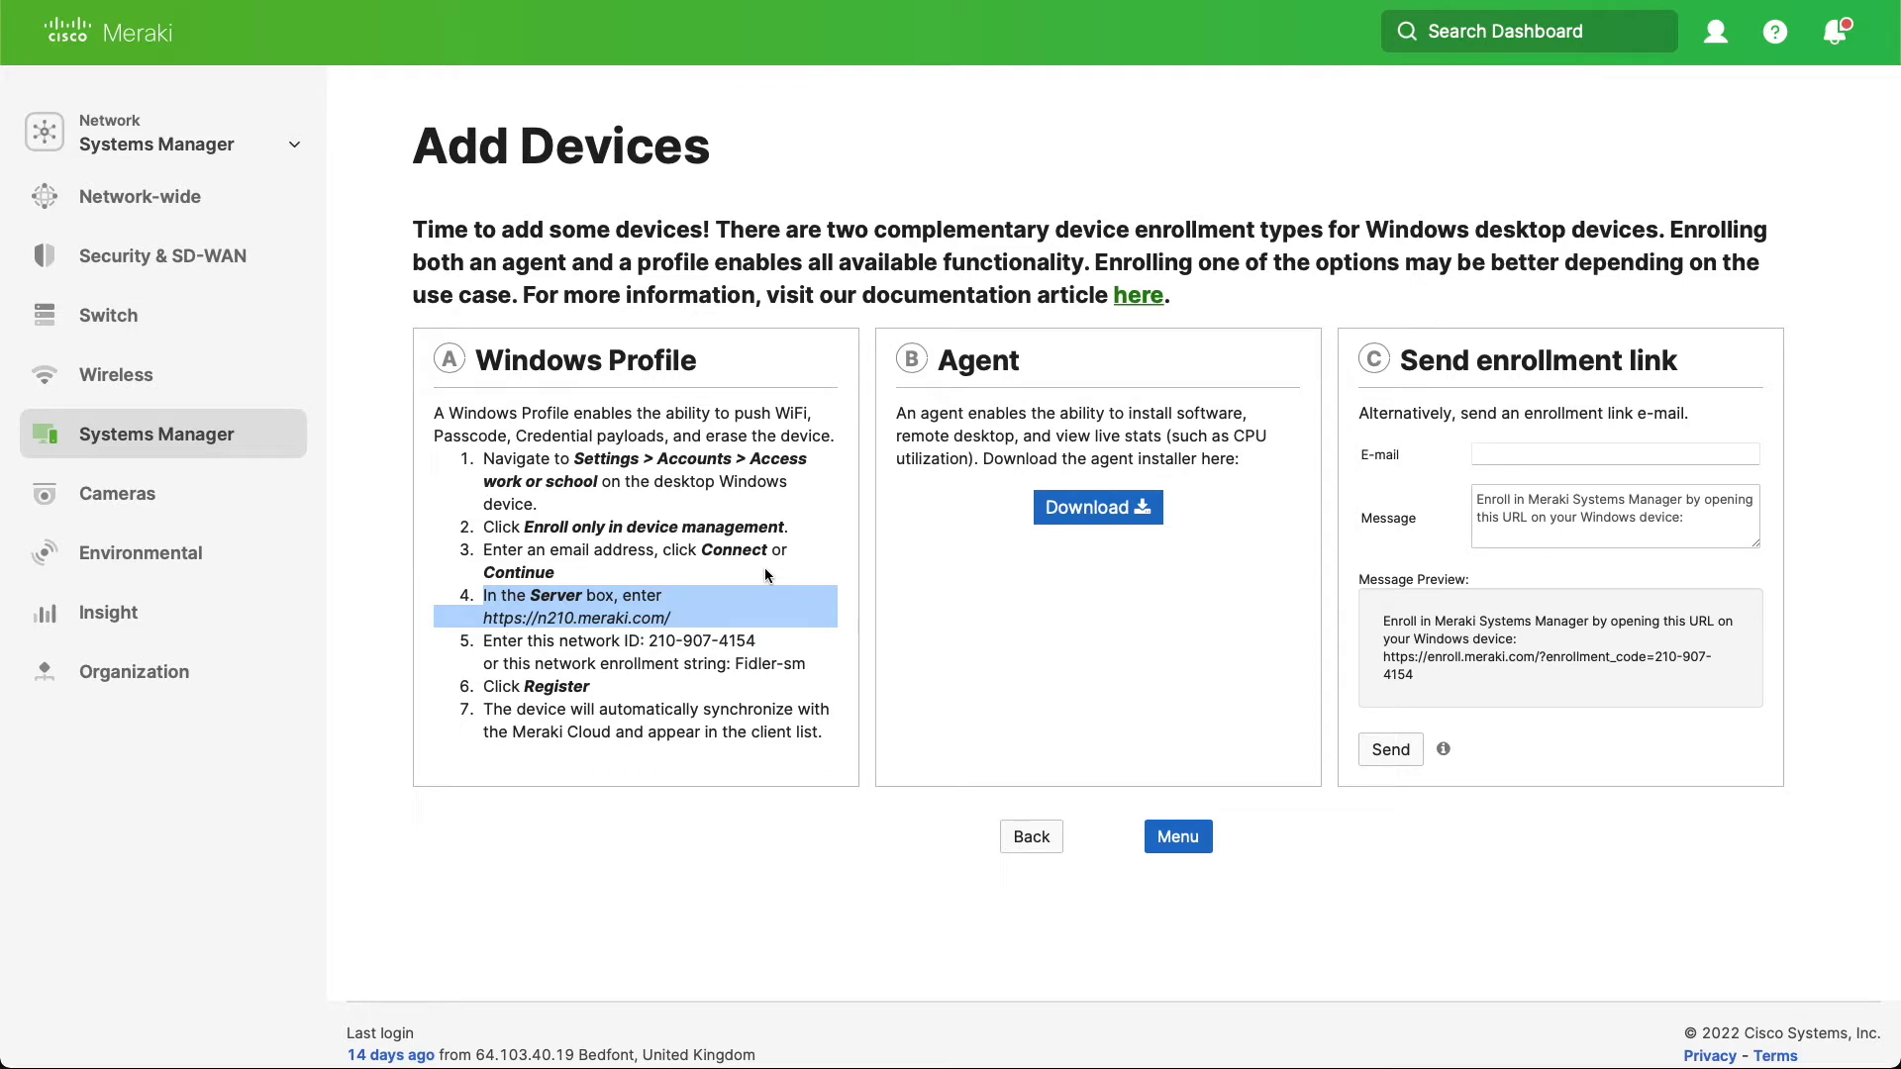
click(682, 634)
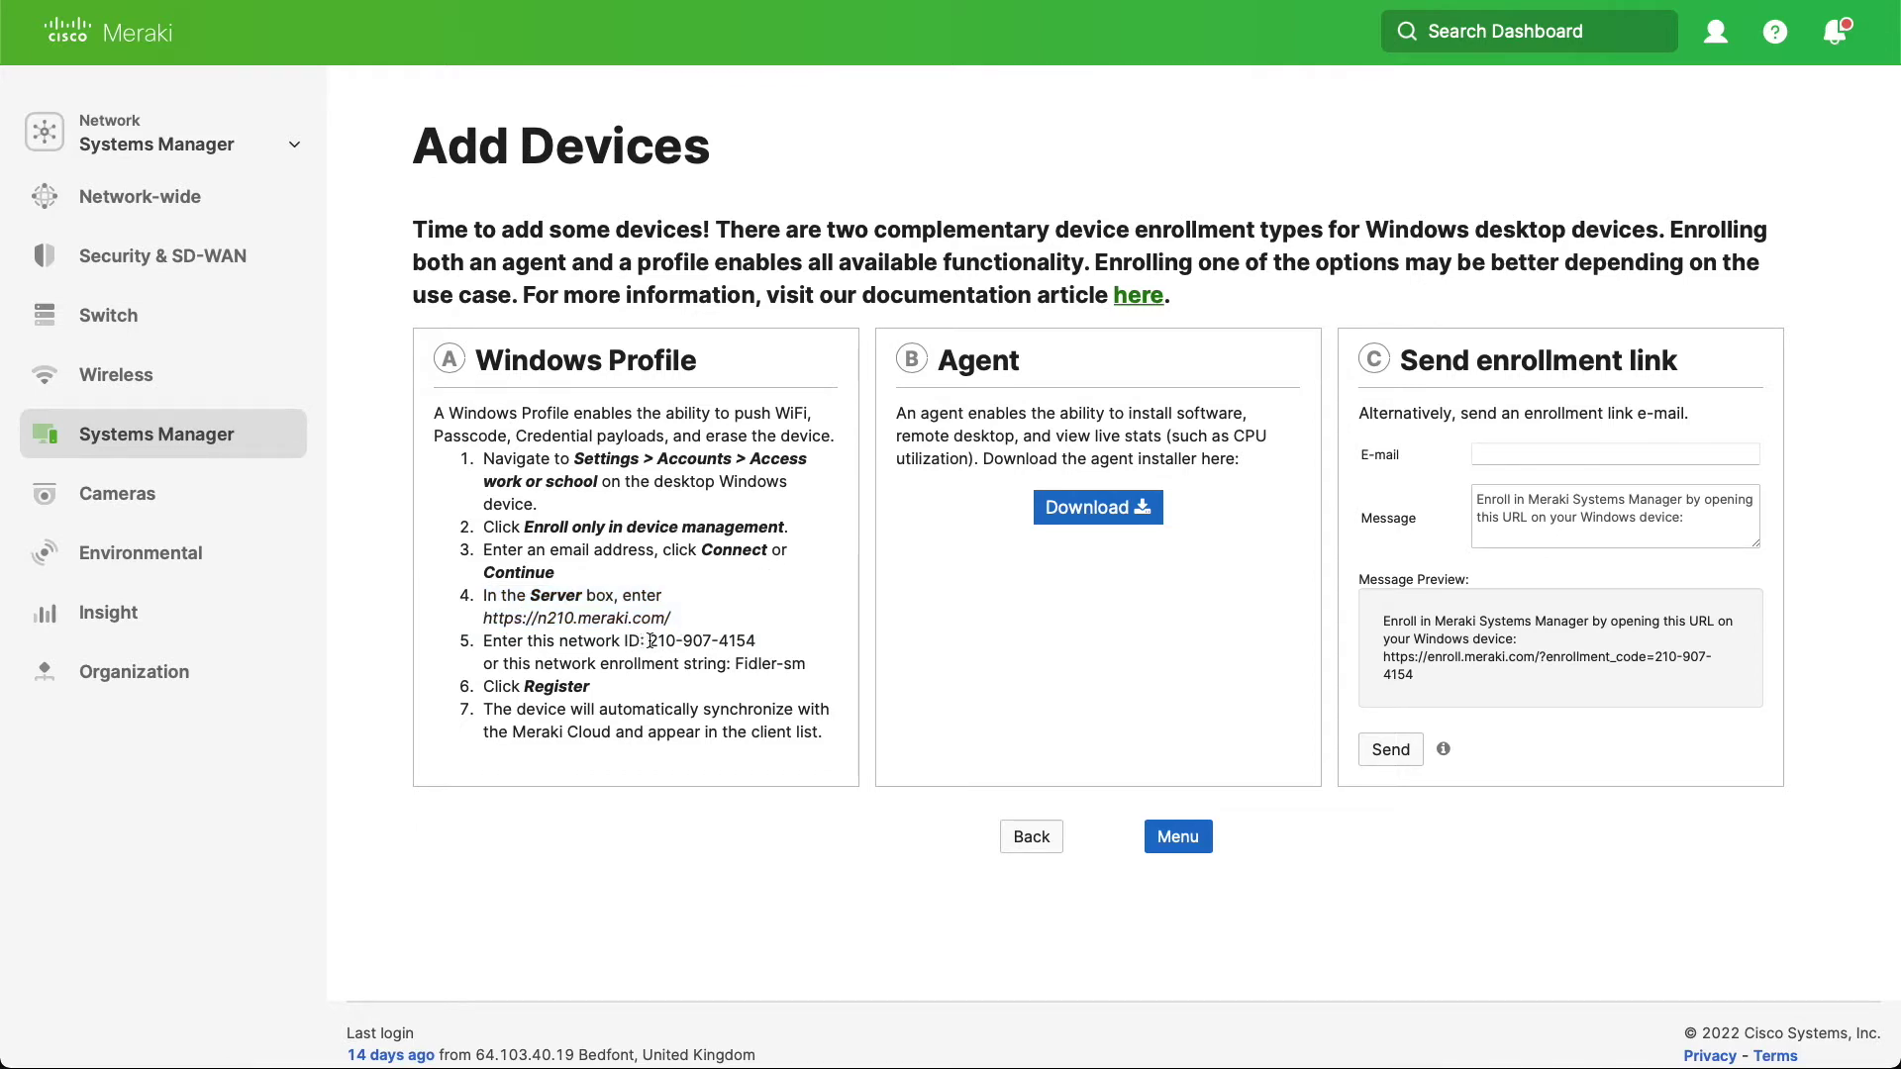
drag(649, 640, 755, 637)
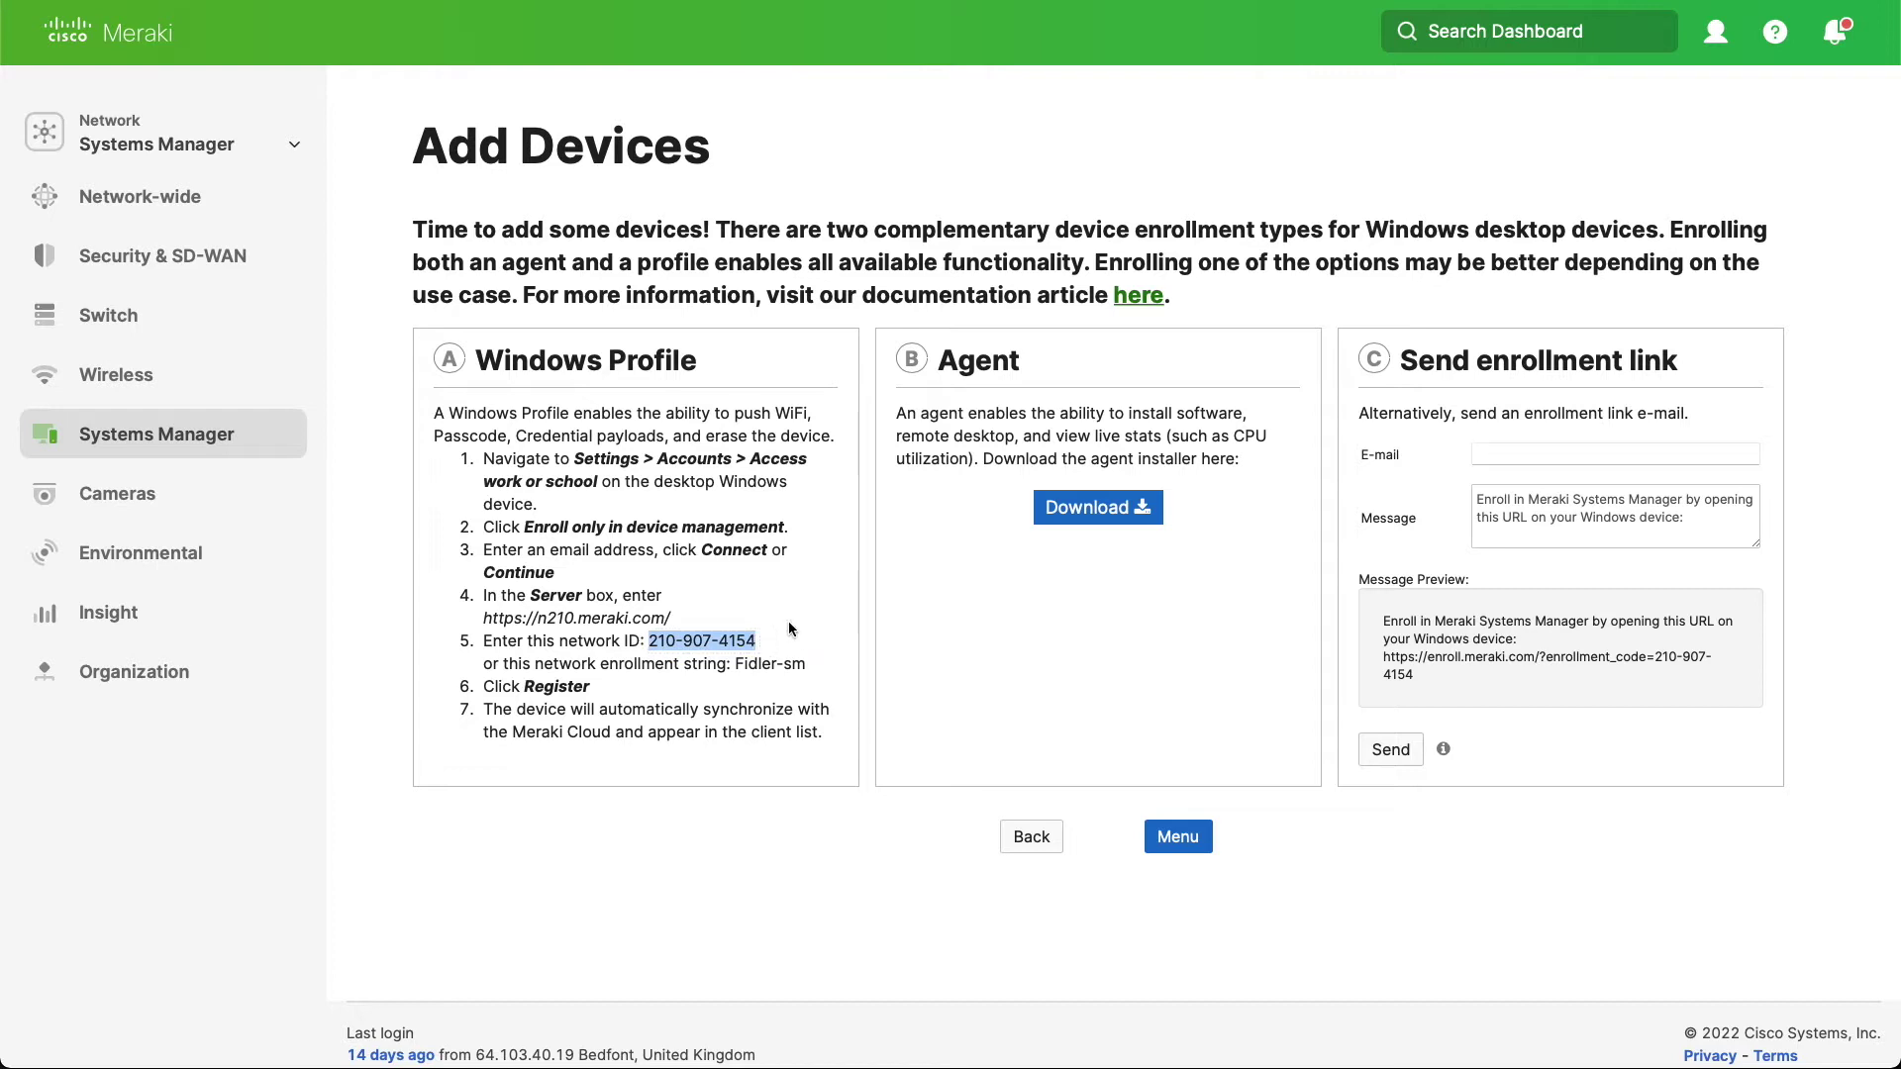
click(735, 666)
drag(736, 666, 805, 667)
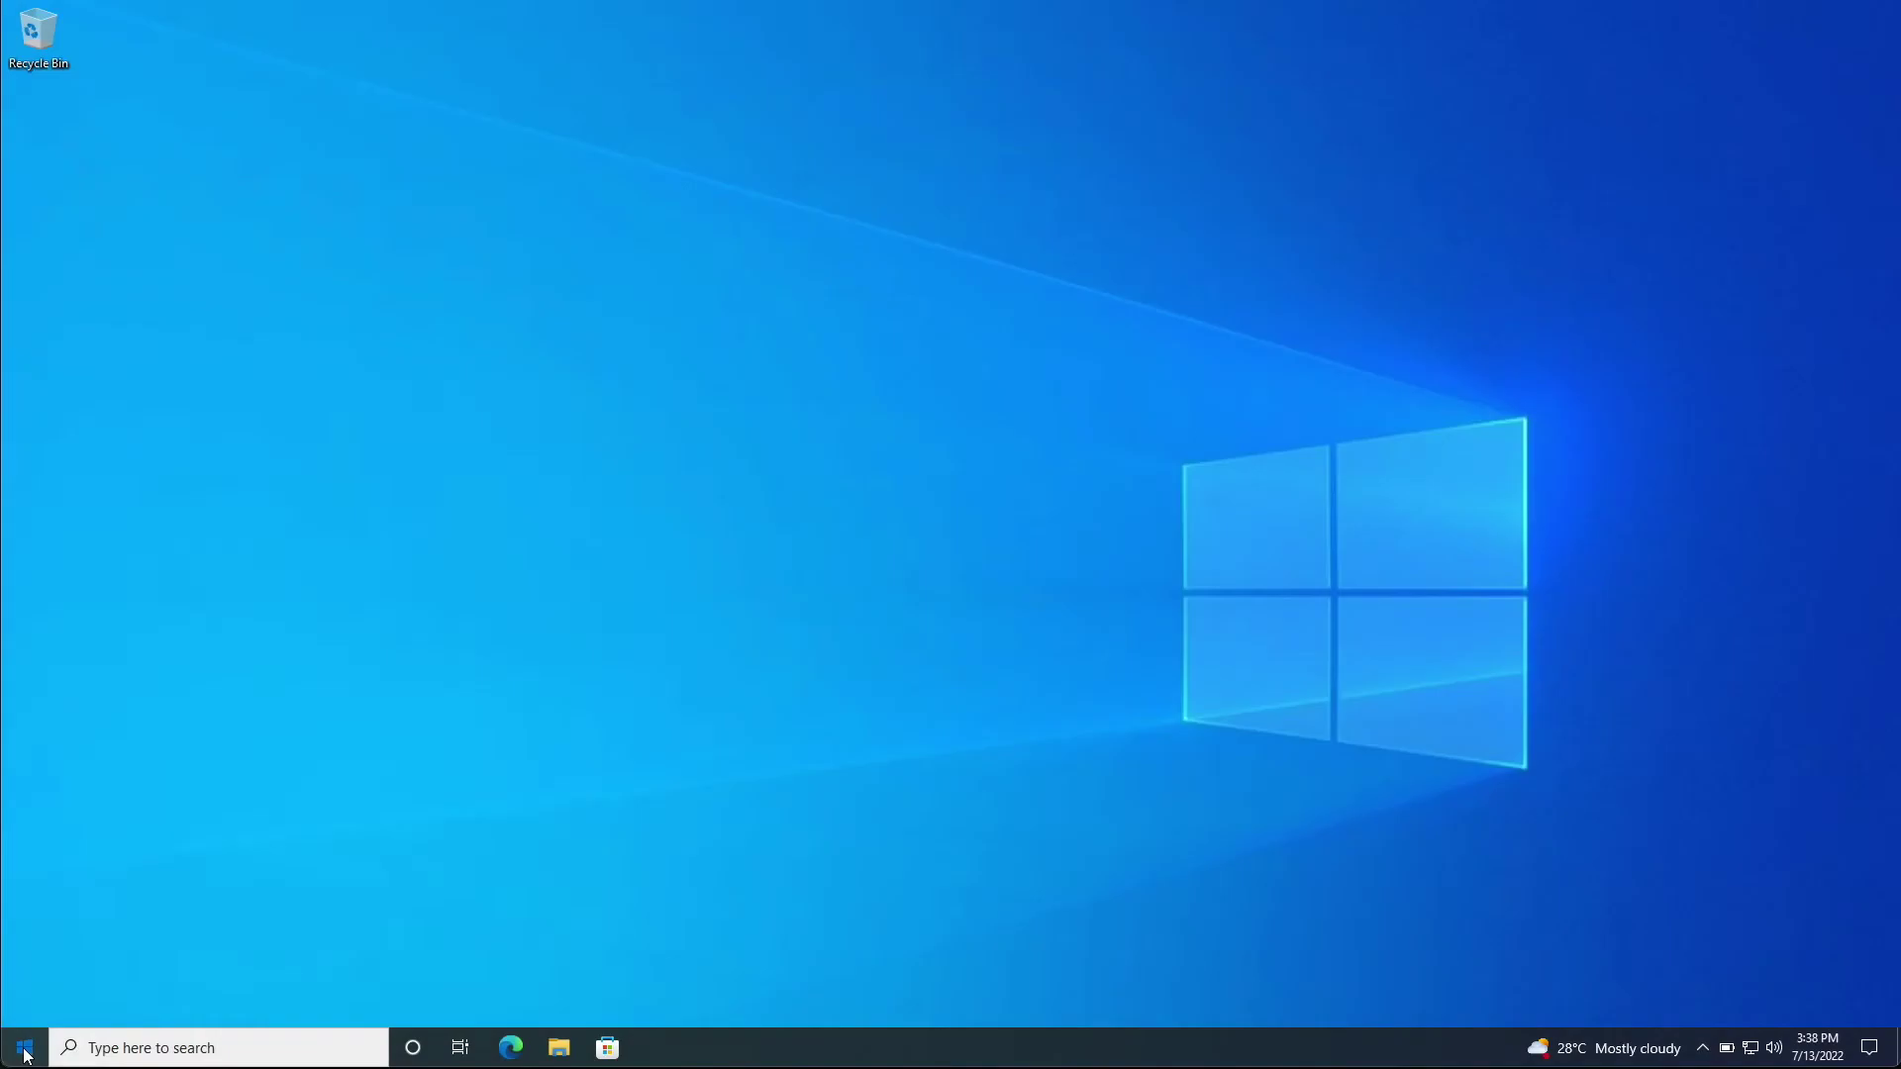
Go to Windows Settings › Accounts › Access work or school
click(25, 1045)
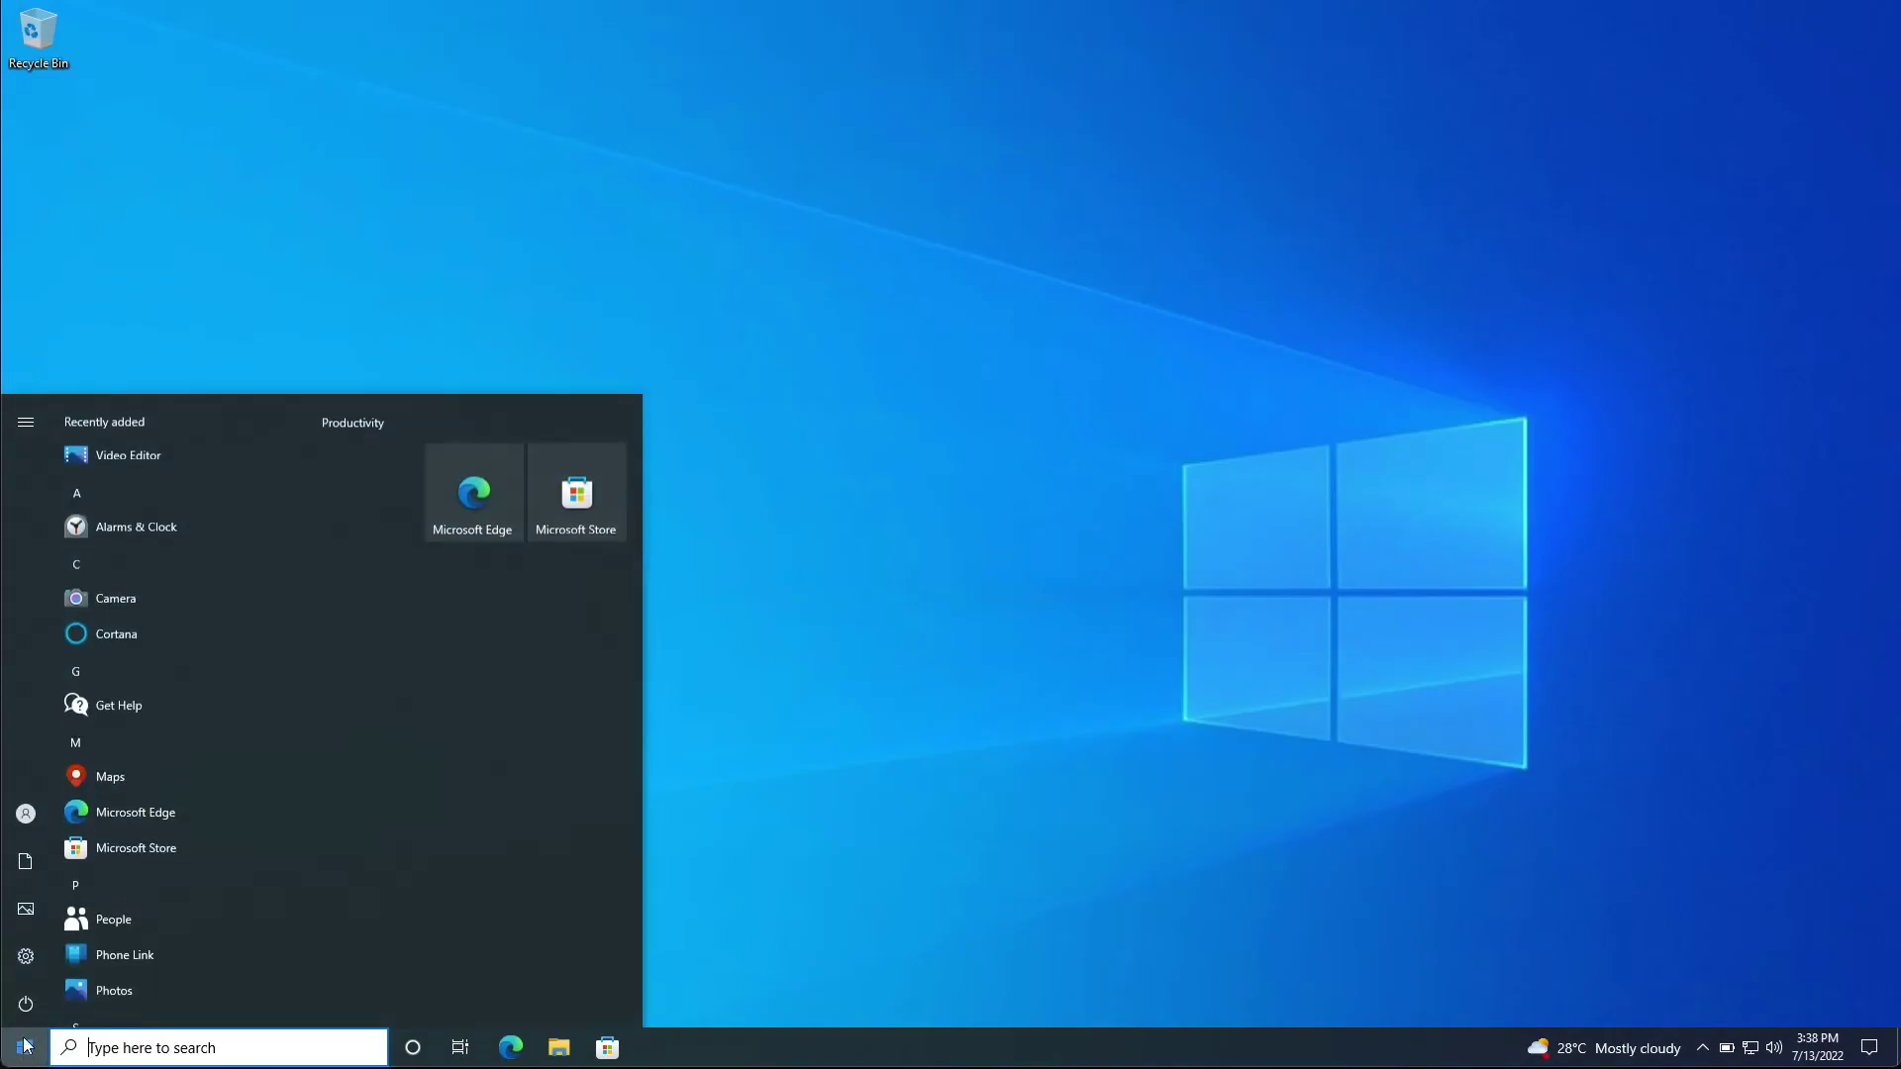
click(26, 956)
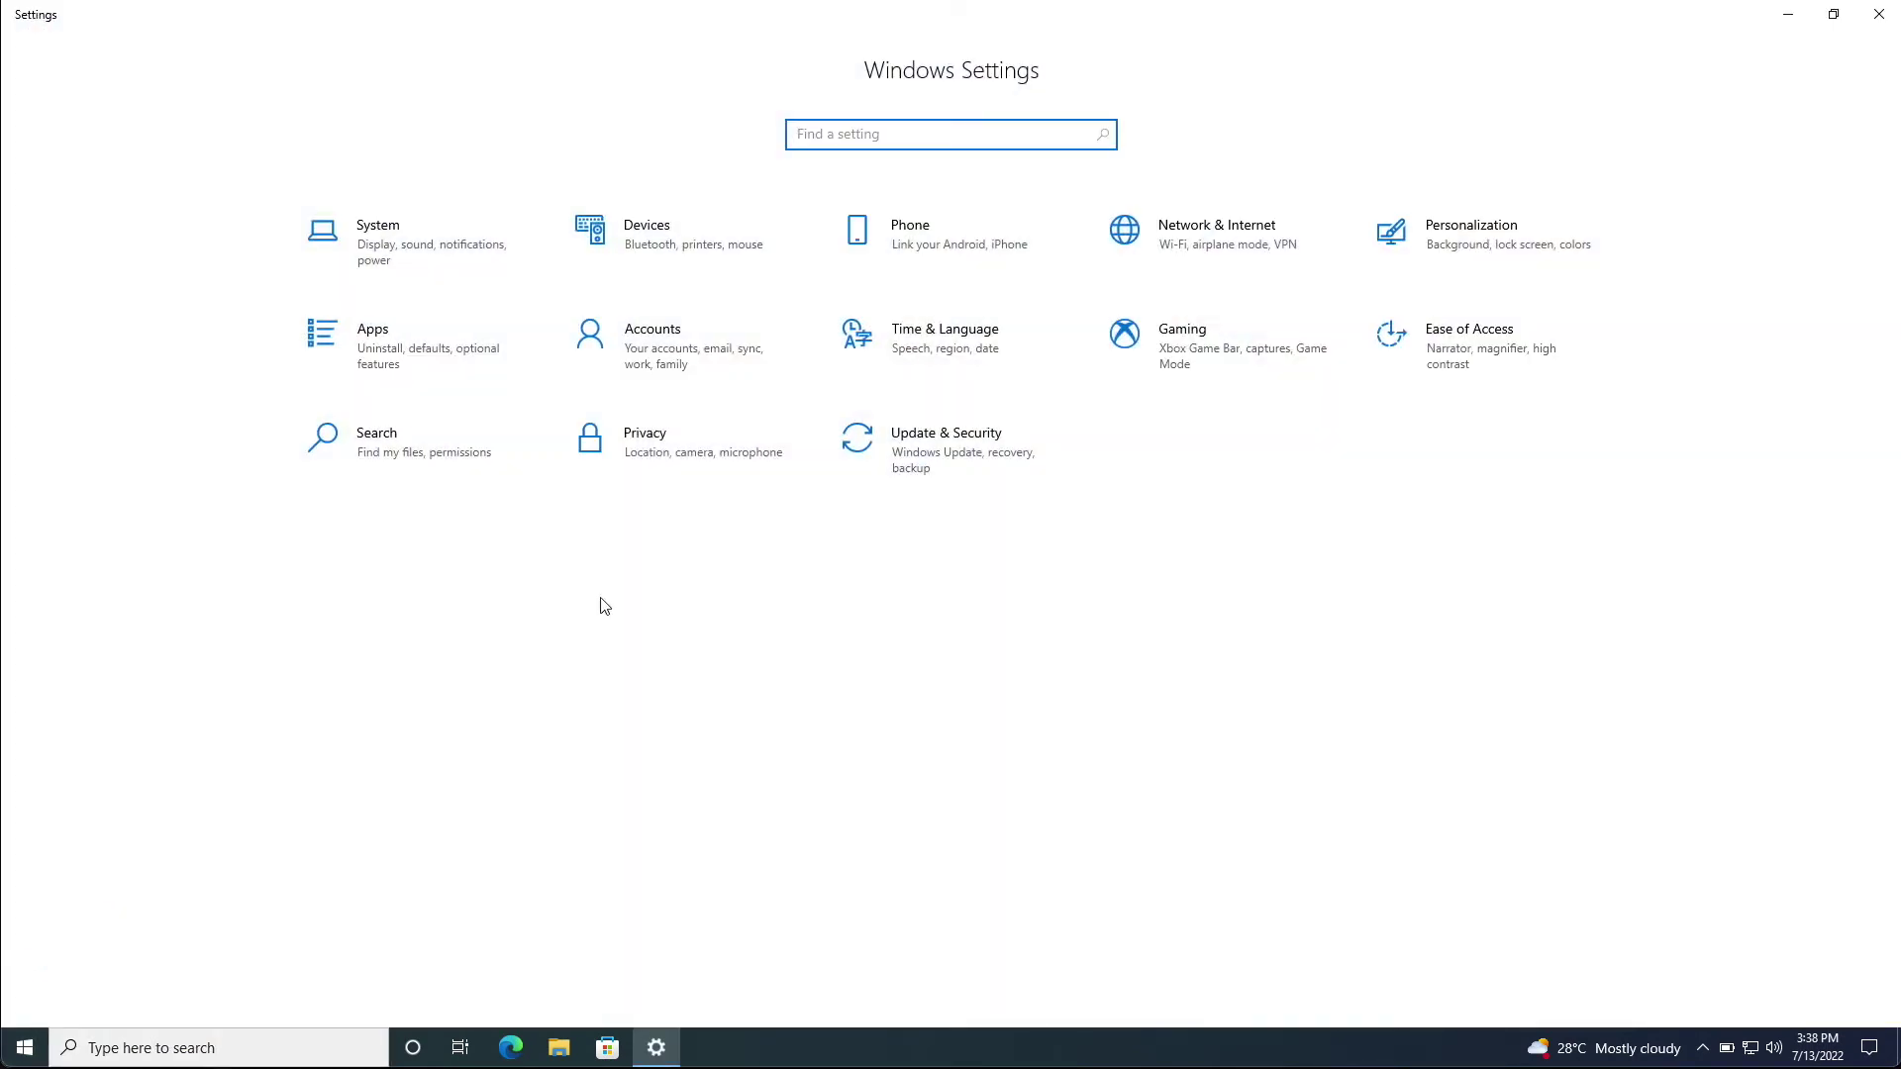
click(666, 365)
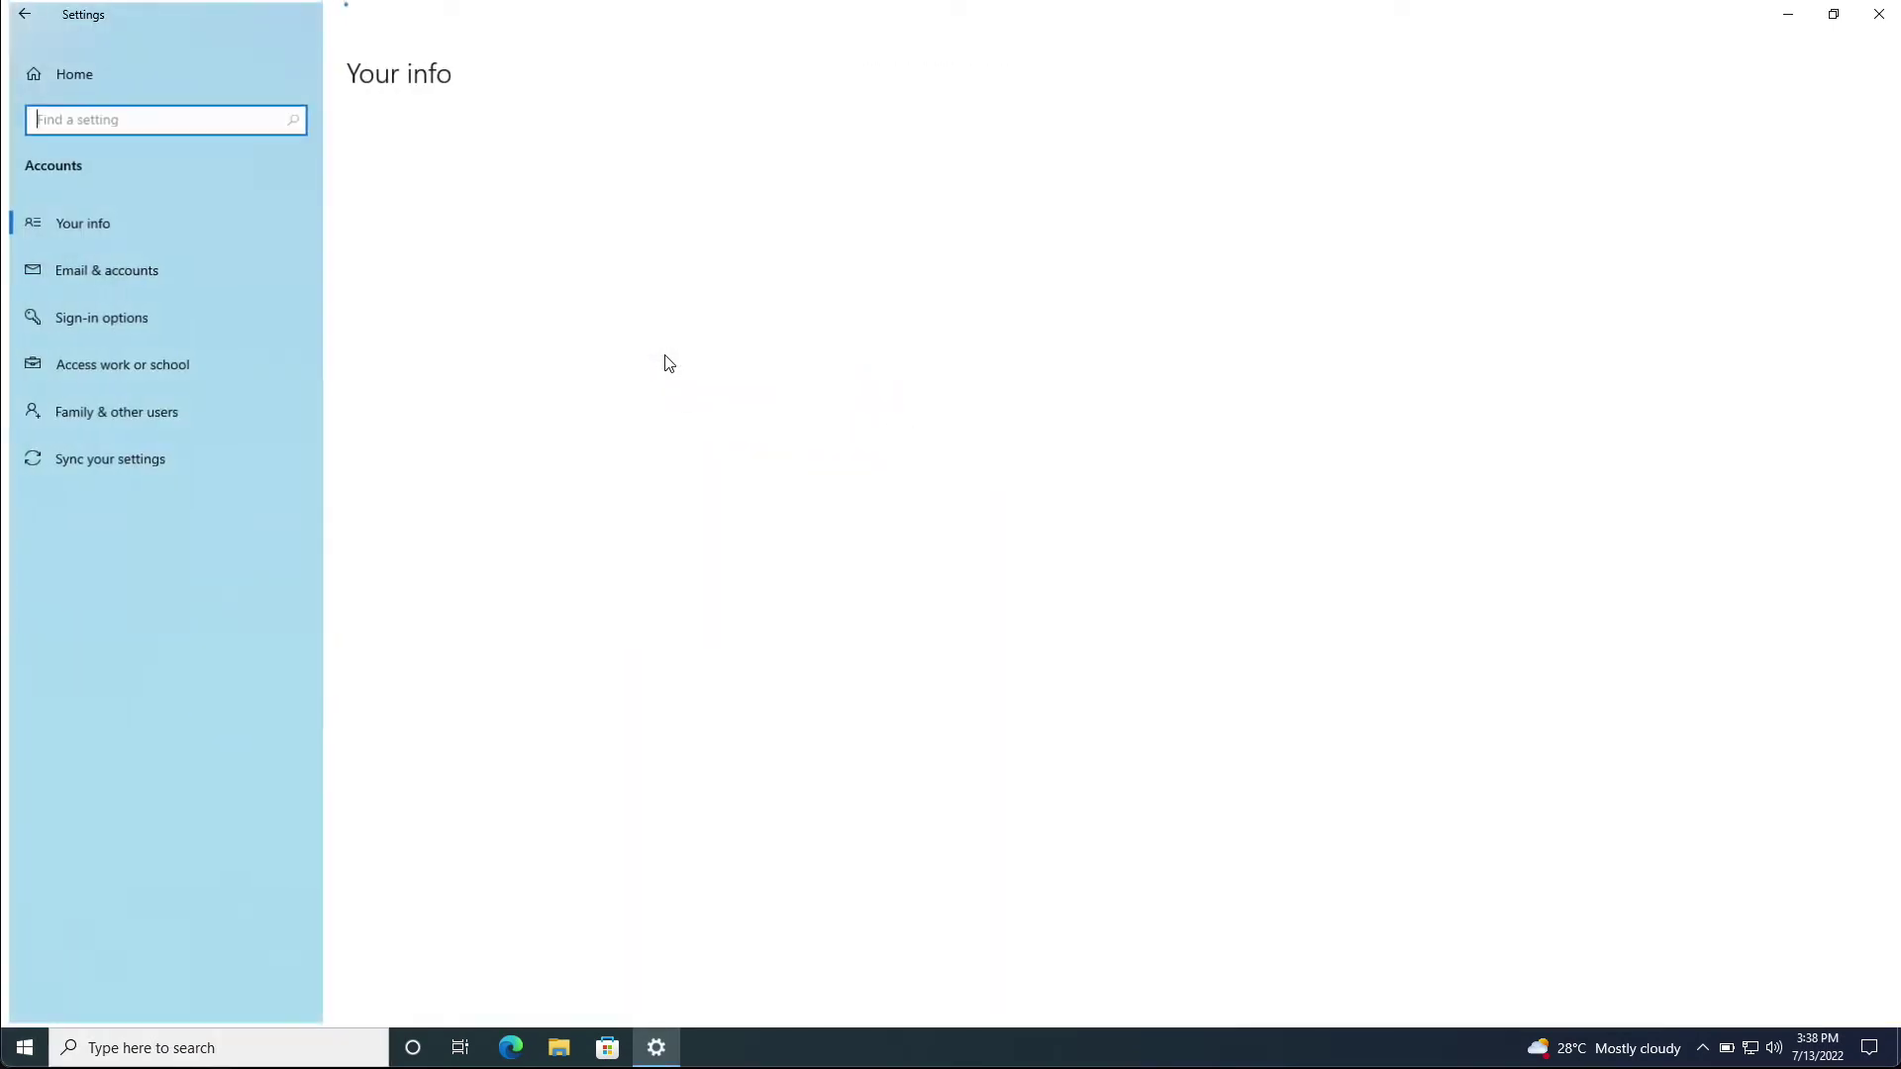
click(157, 368)
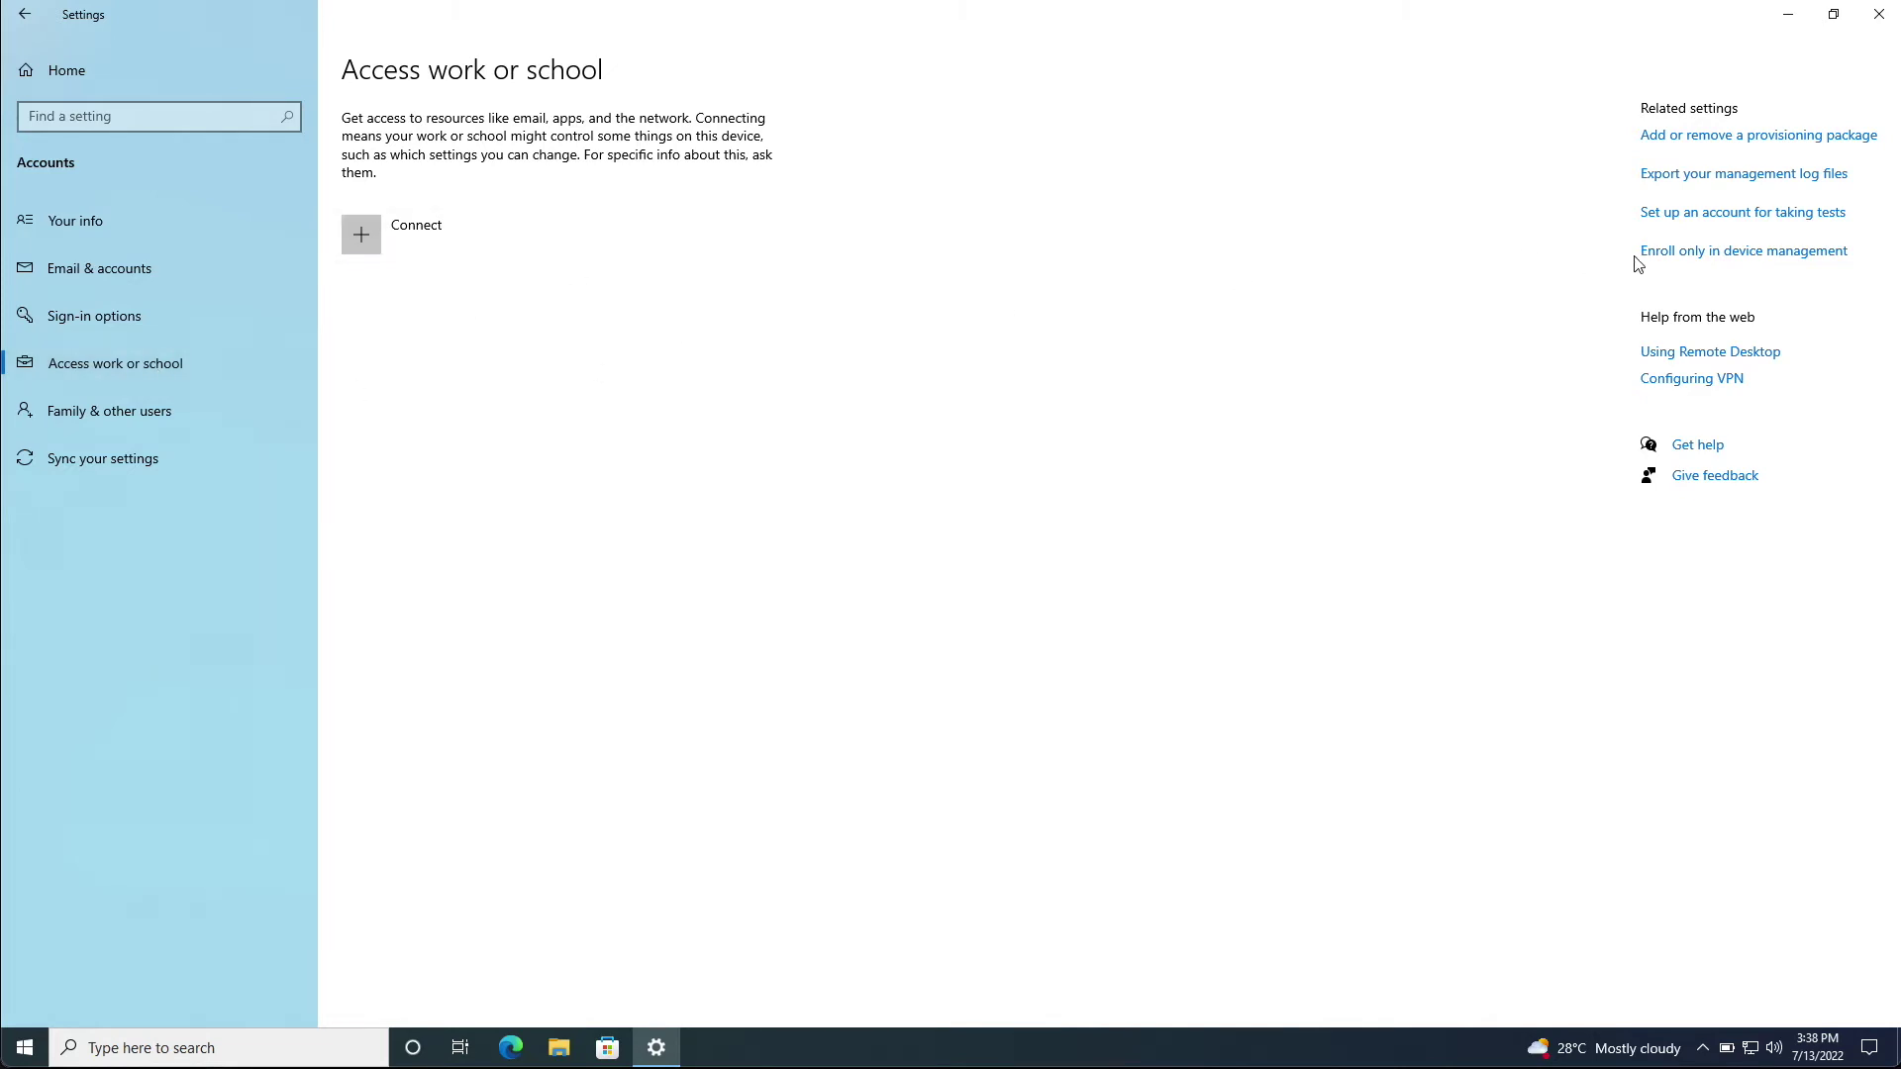
click(1686, 260)
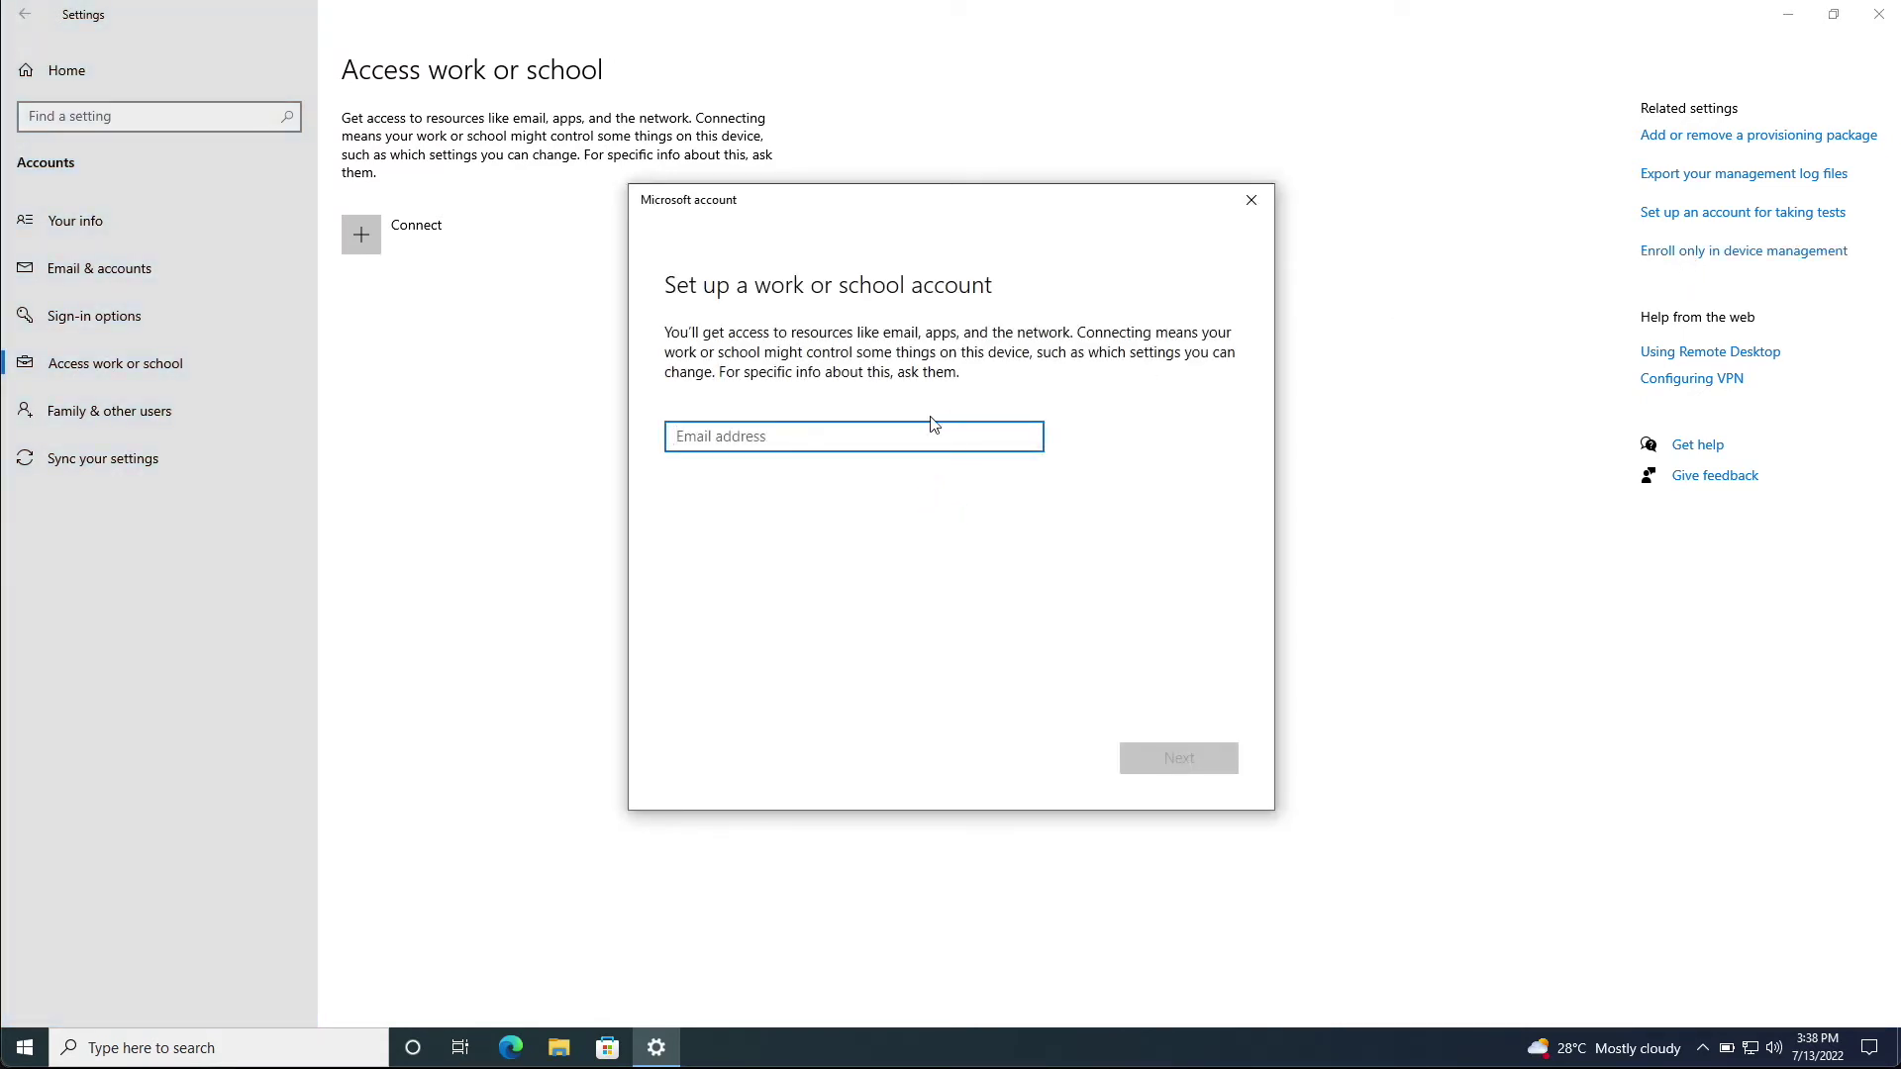
click(1168, 759)
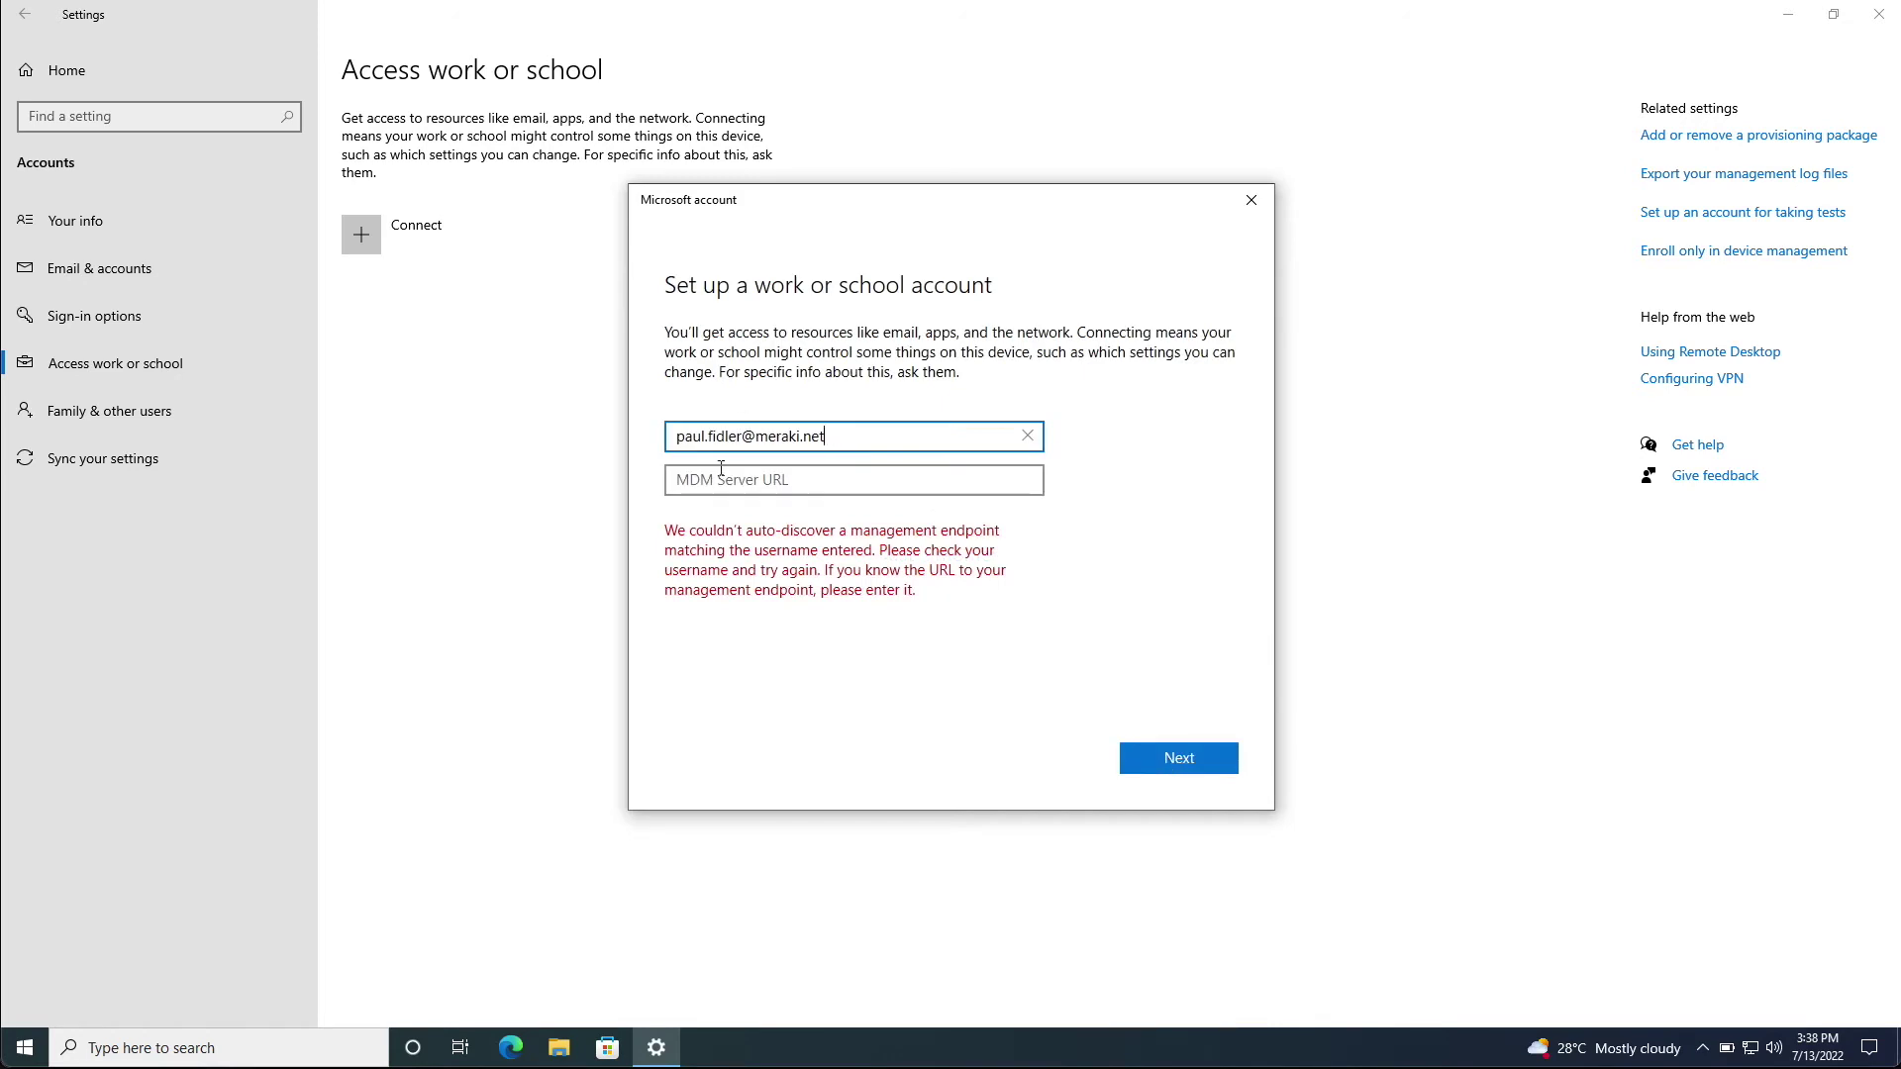
click(871, 482)
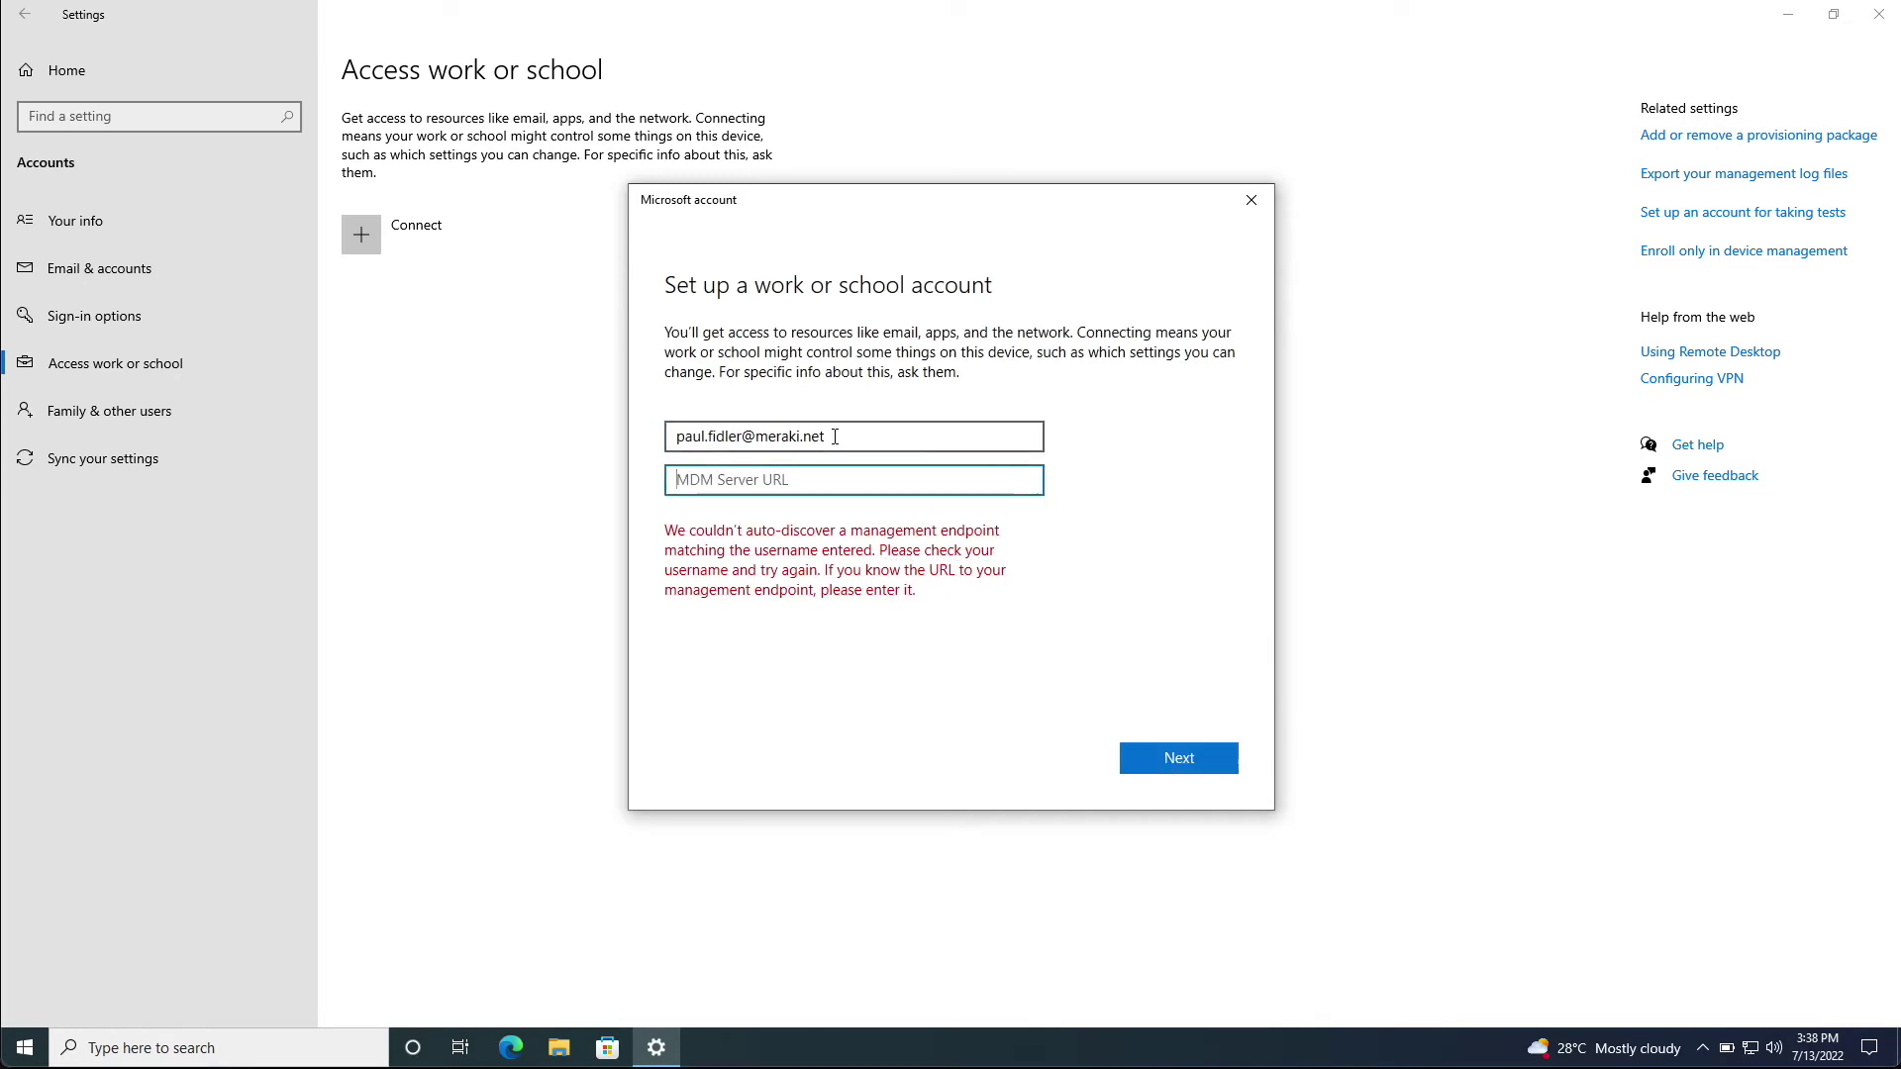
text(https://n210.meraki.com)
click(1185, 756)
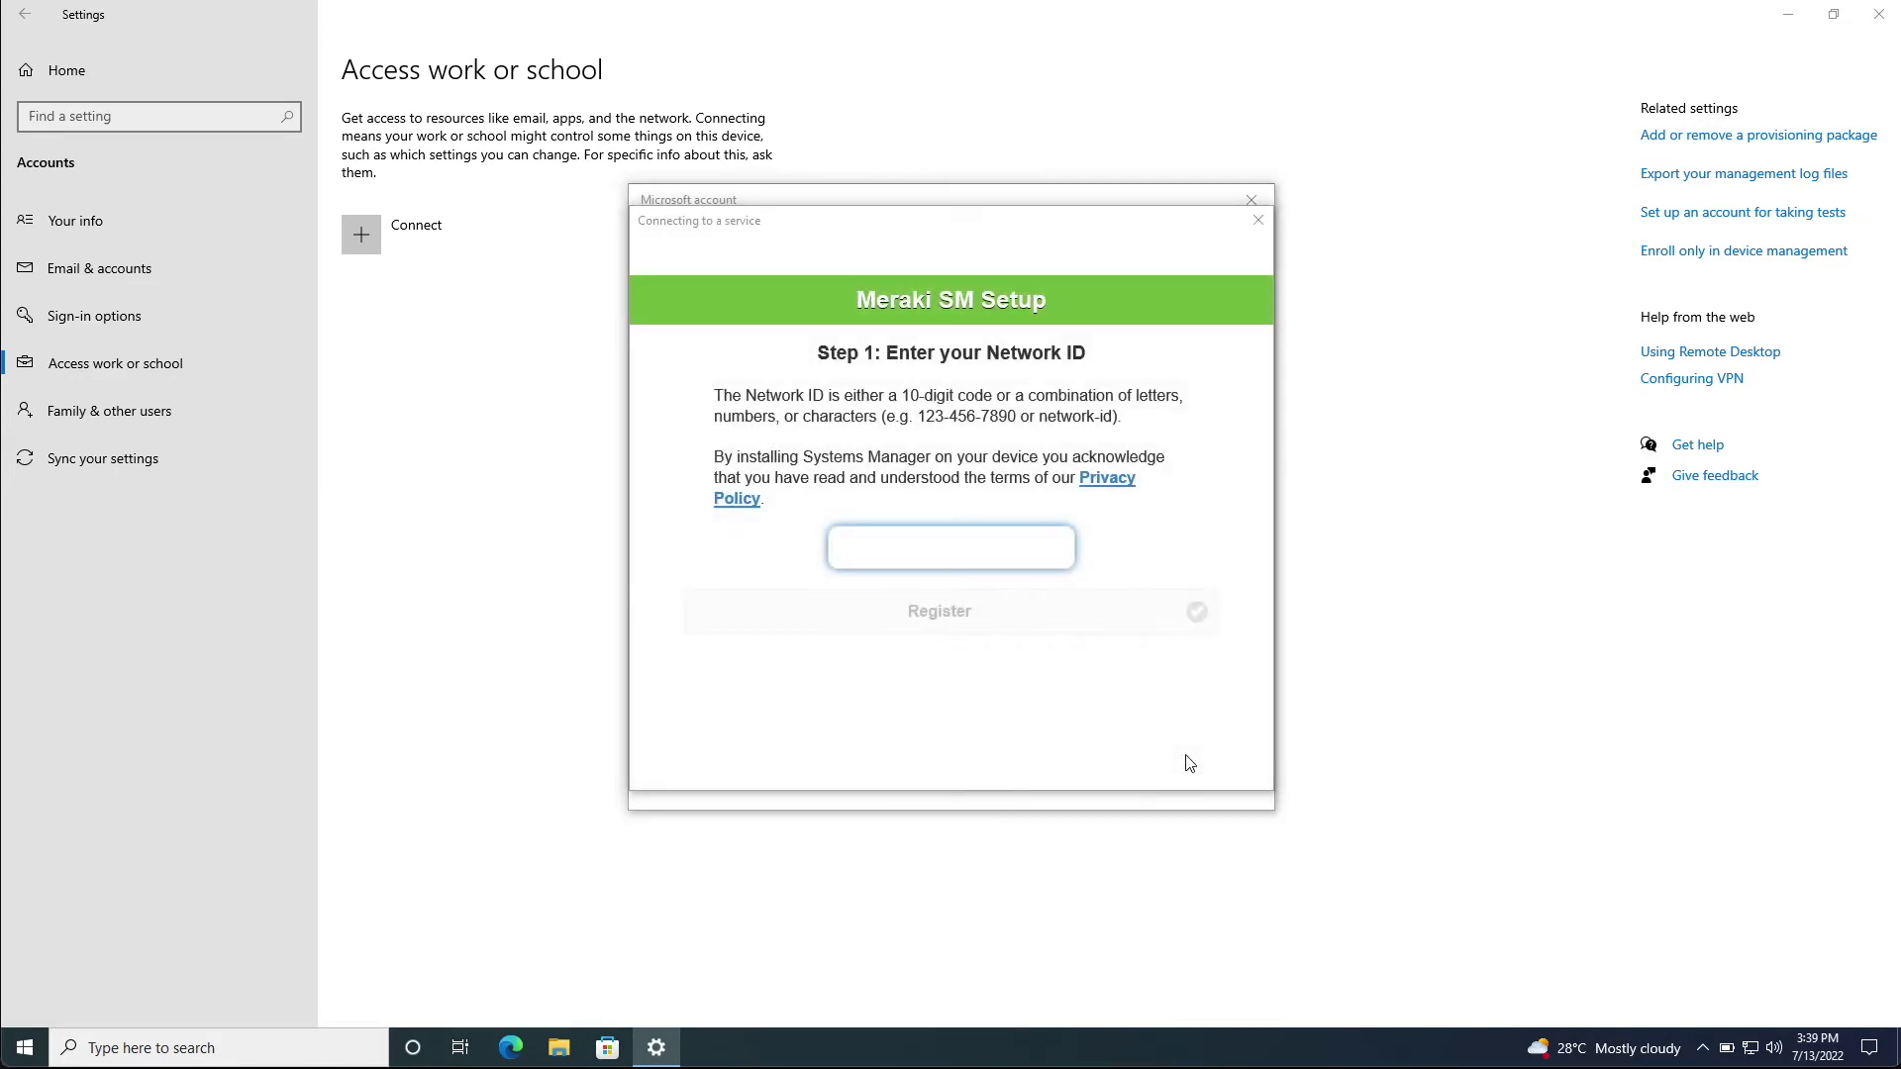
Register the PC in Meraki SM Setup using the network enrollment string
click(940, 550)
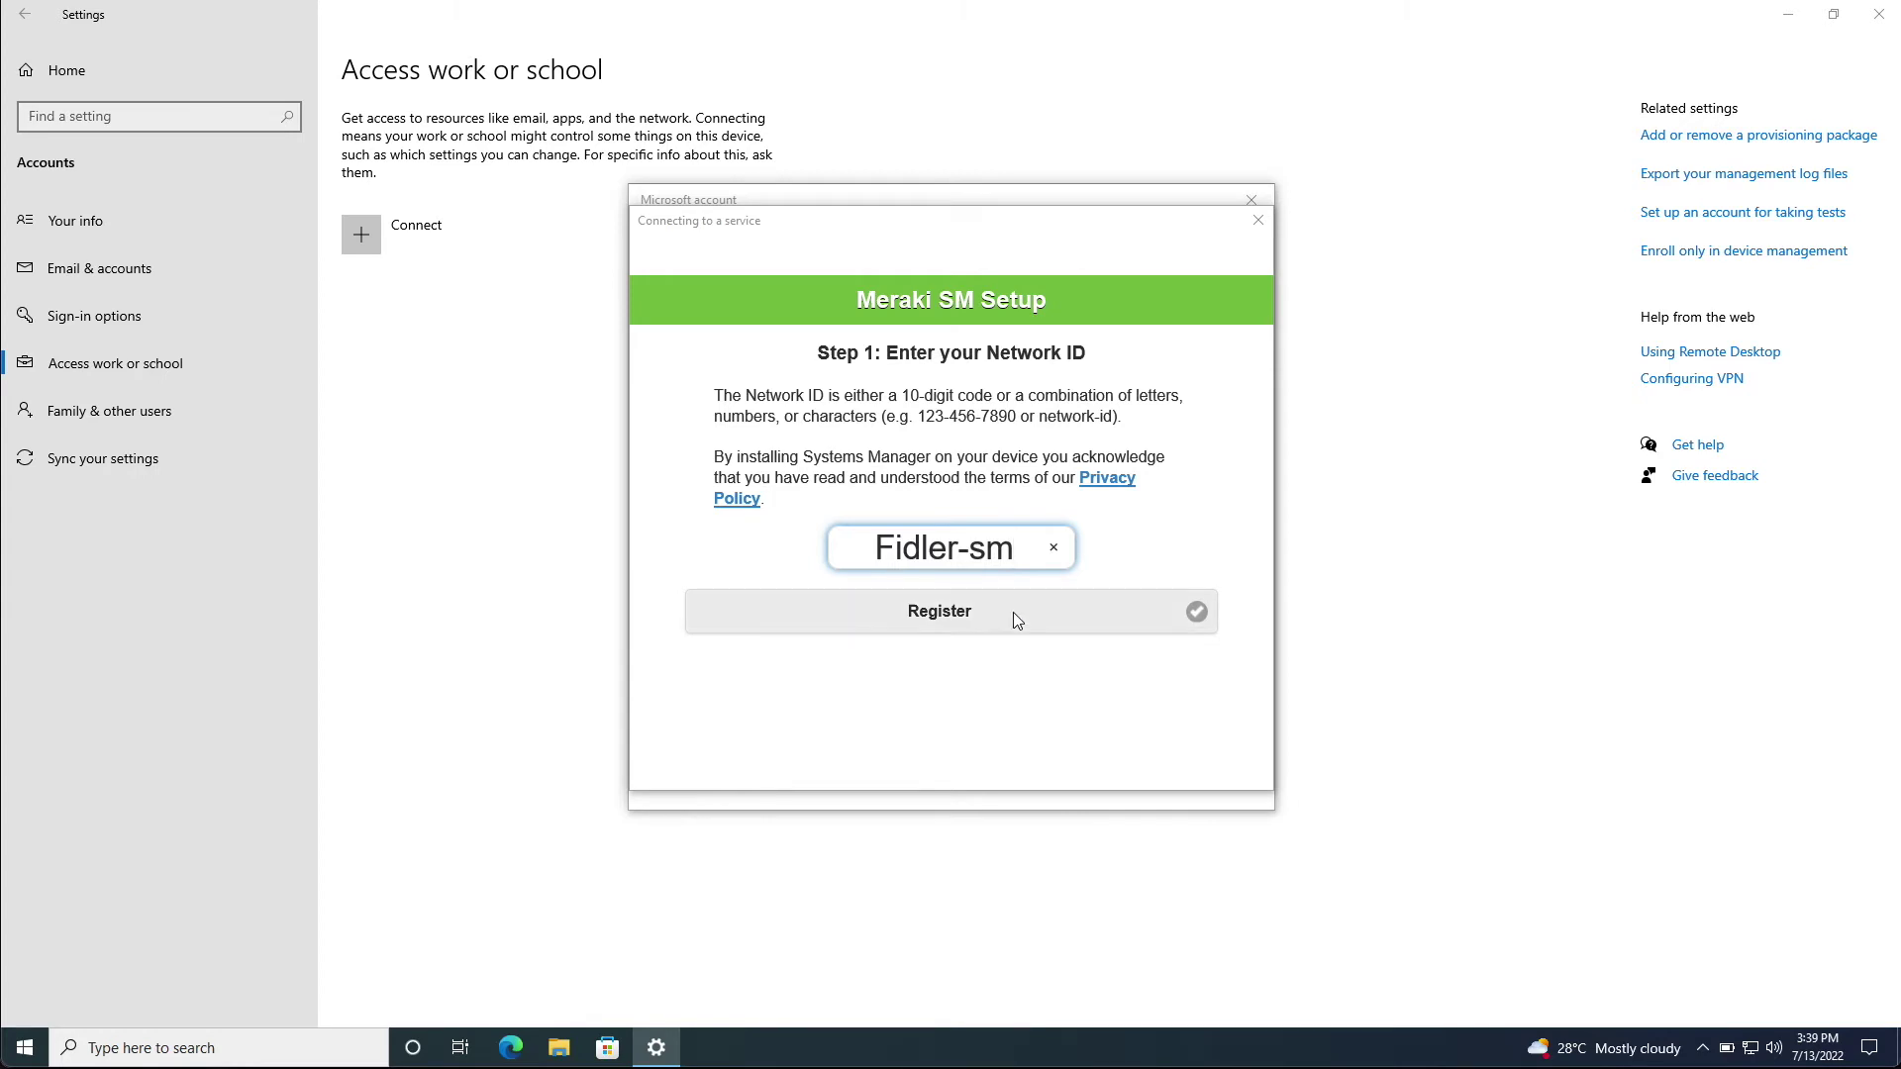
click(961, 621)
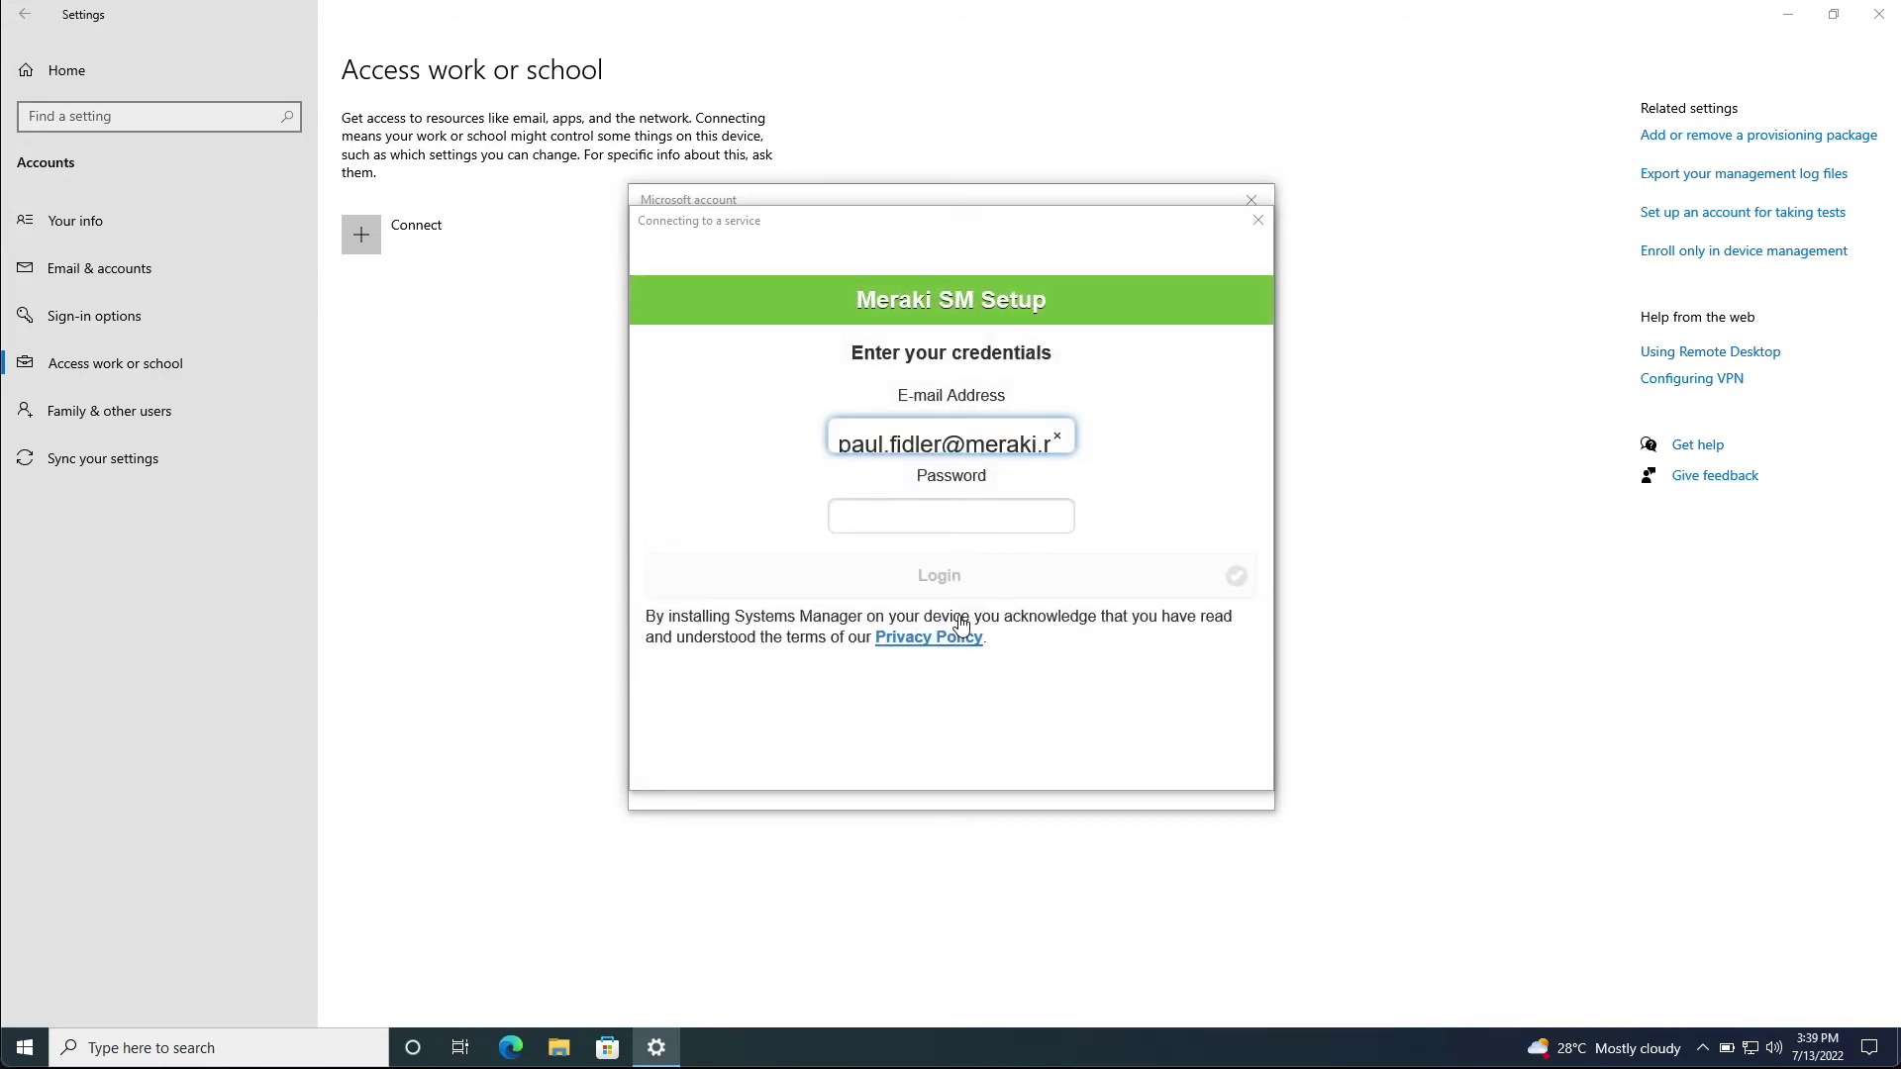
Log in with the account password and dismiss the setup confirmation
click(955, 520)
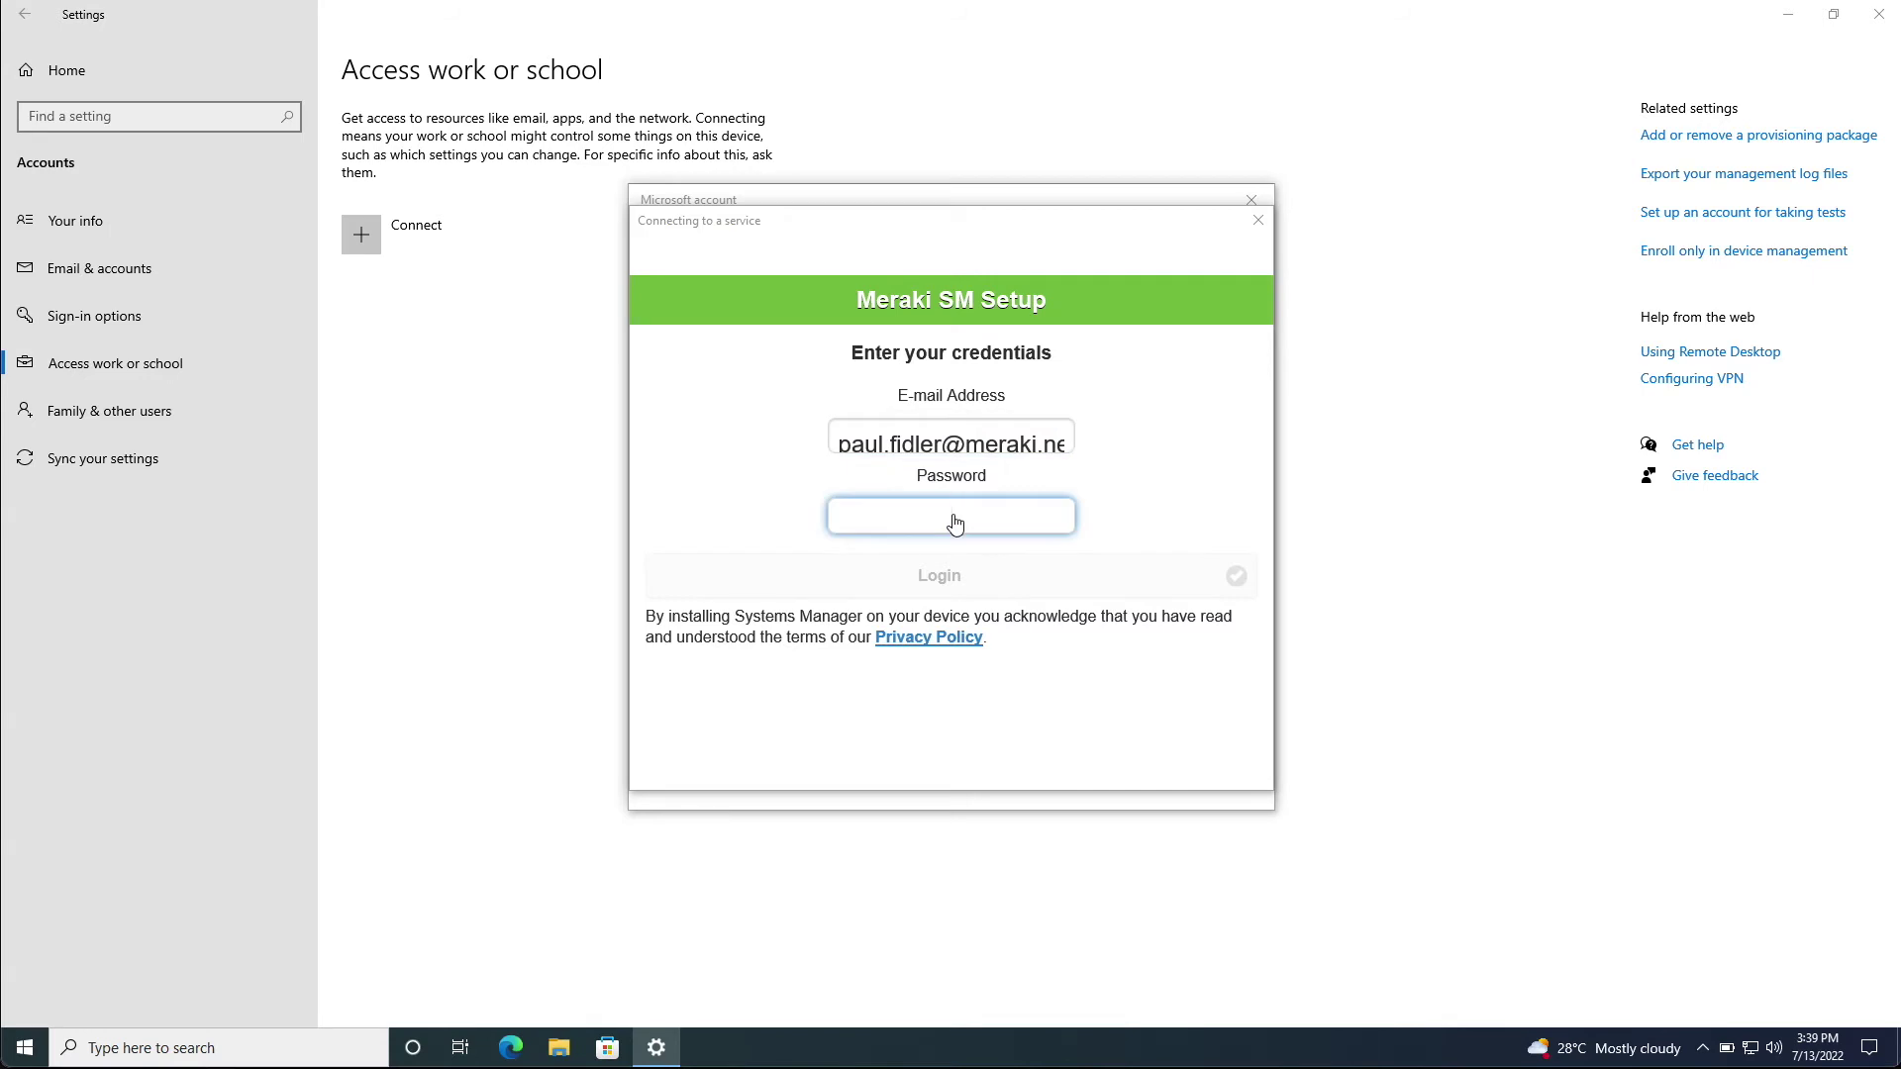
text(********)
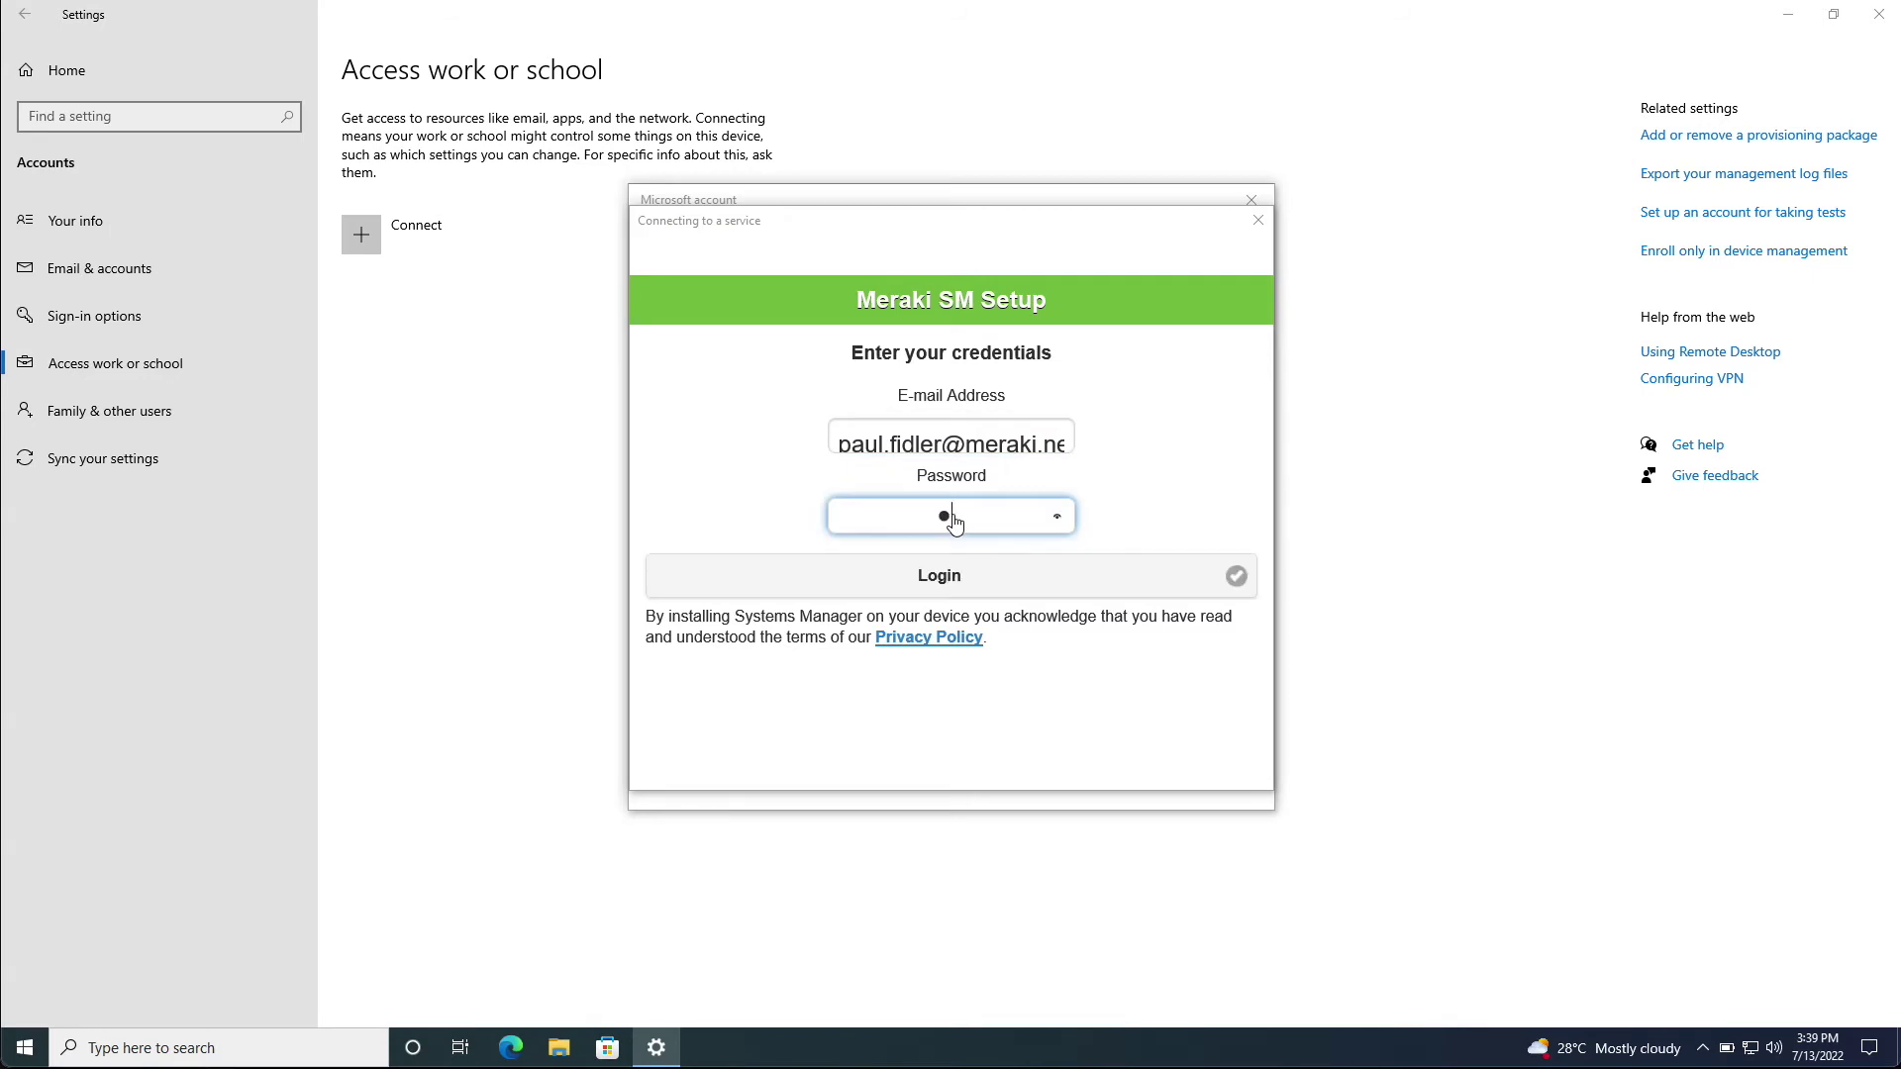
click(1040, 579)
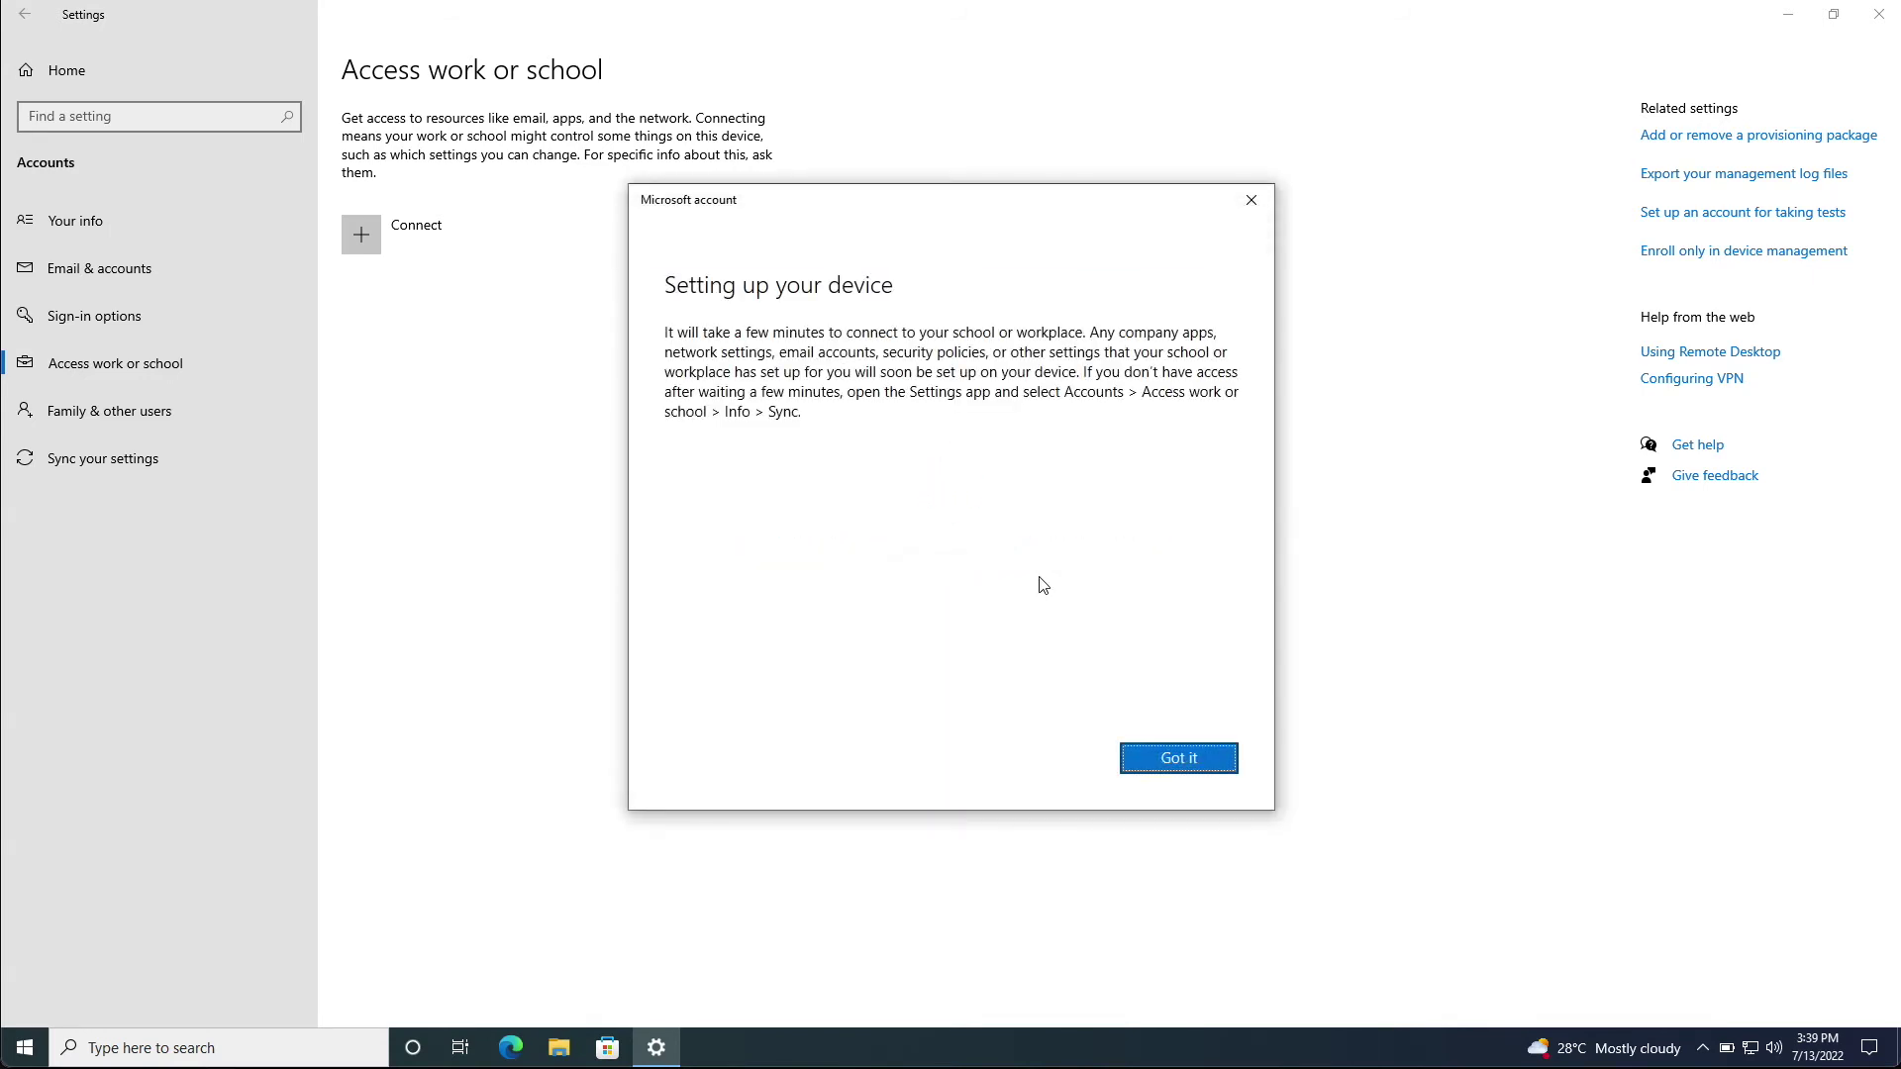
click(1181, 763)
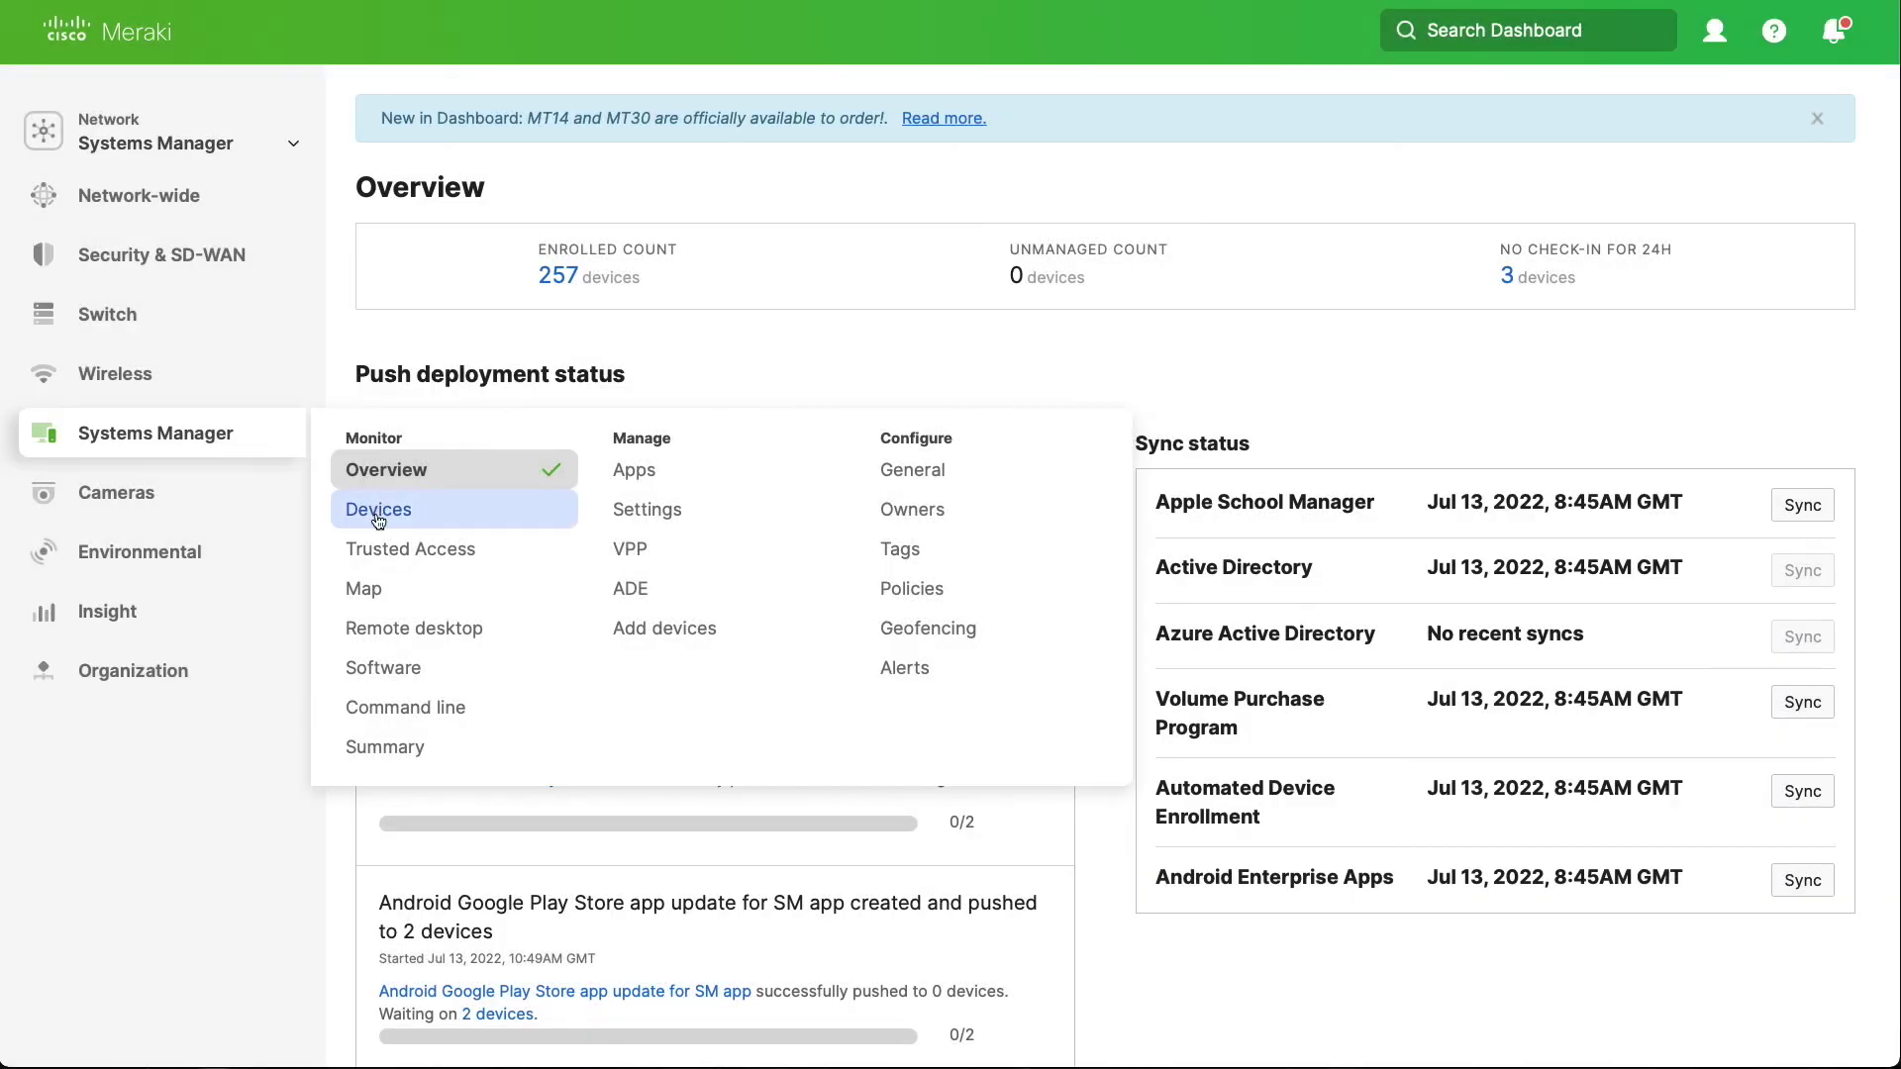
Open the Systems Manager Devices list to find WINDOWS10ENTVM among 258 devices
click(376, 511)
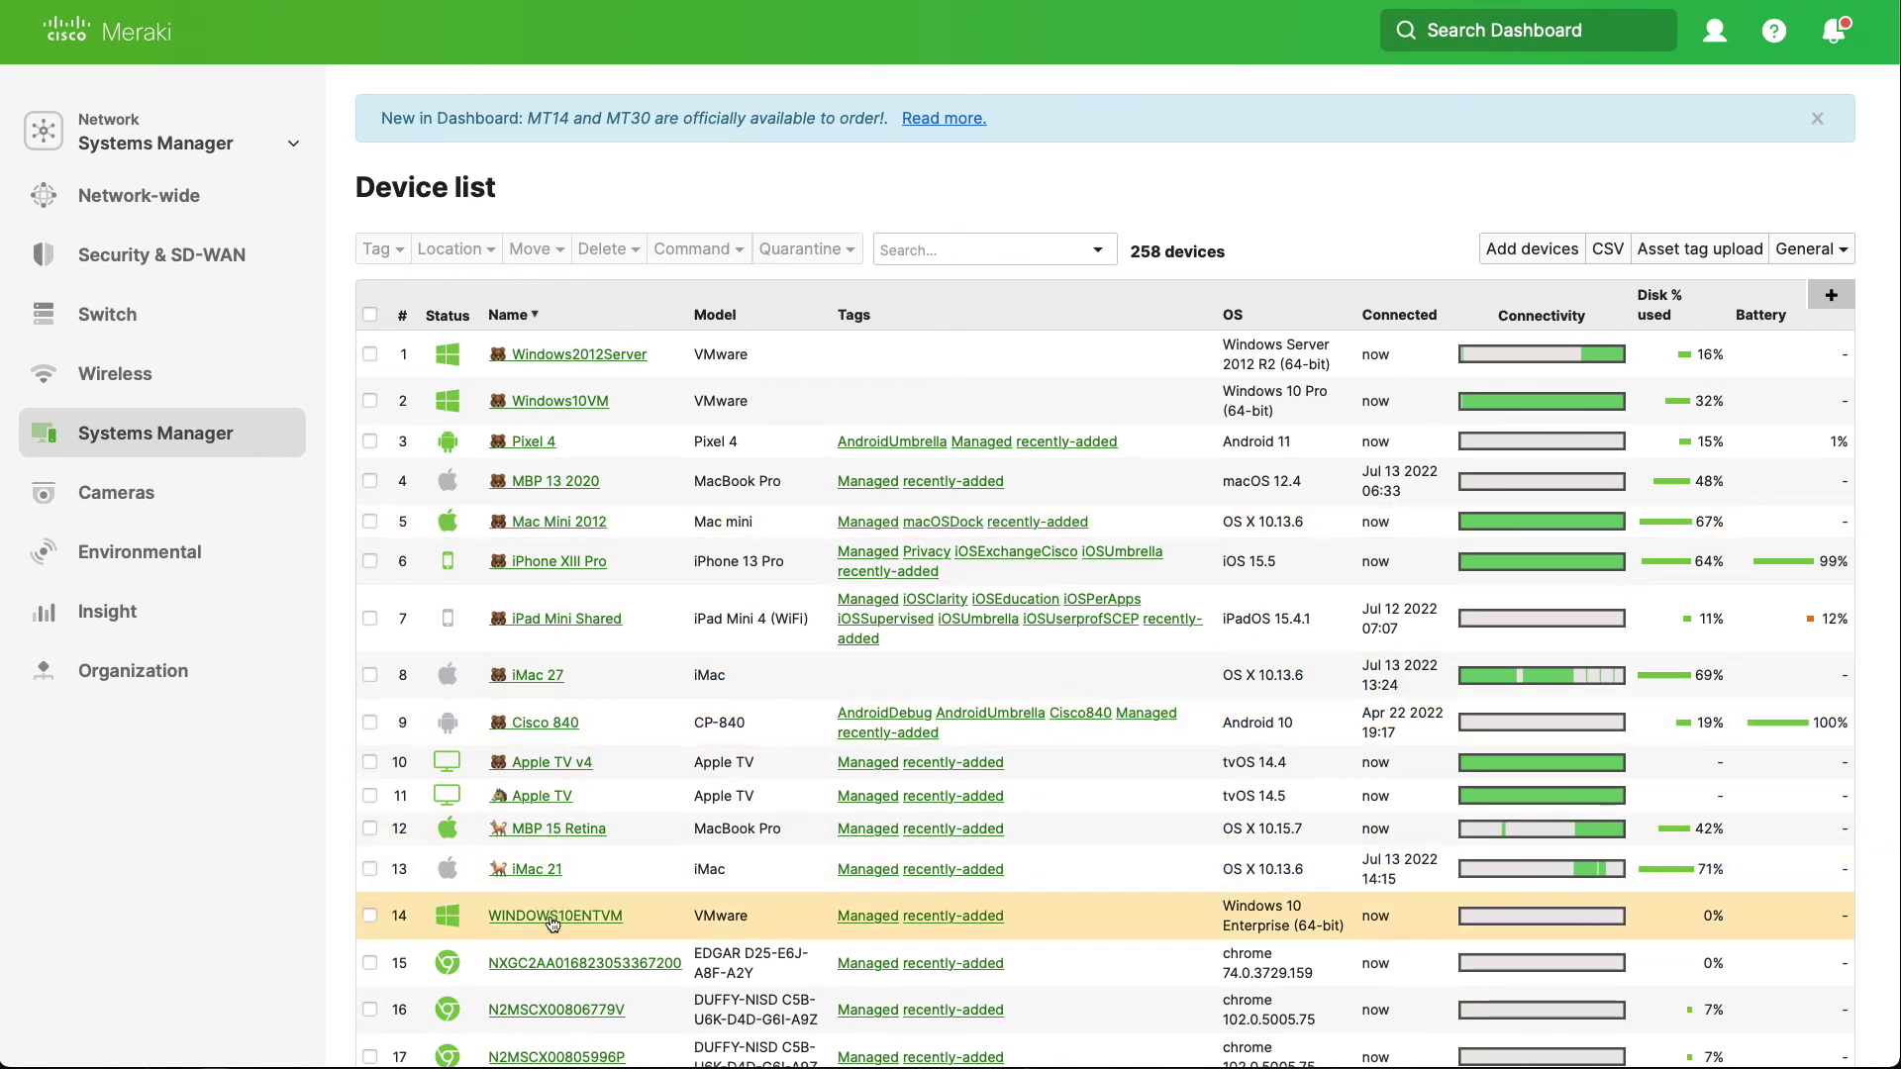
Open WINDOWS10ENTVM and scroll its details through apps and profiles to the event log
click(552, 917)
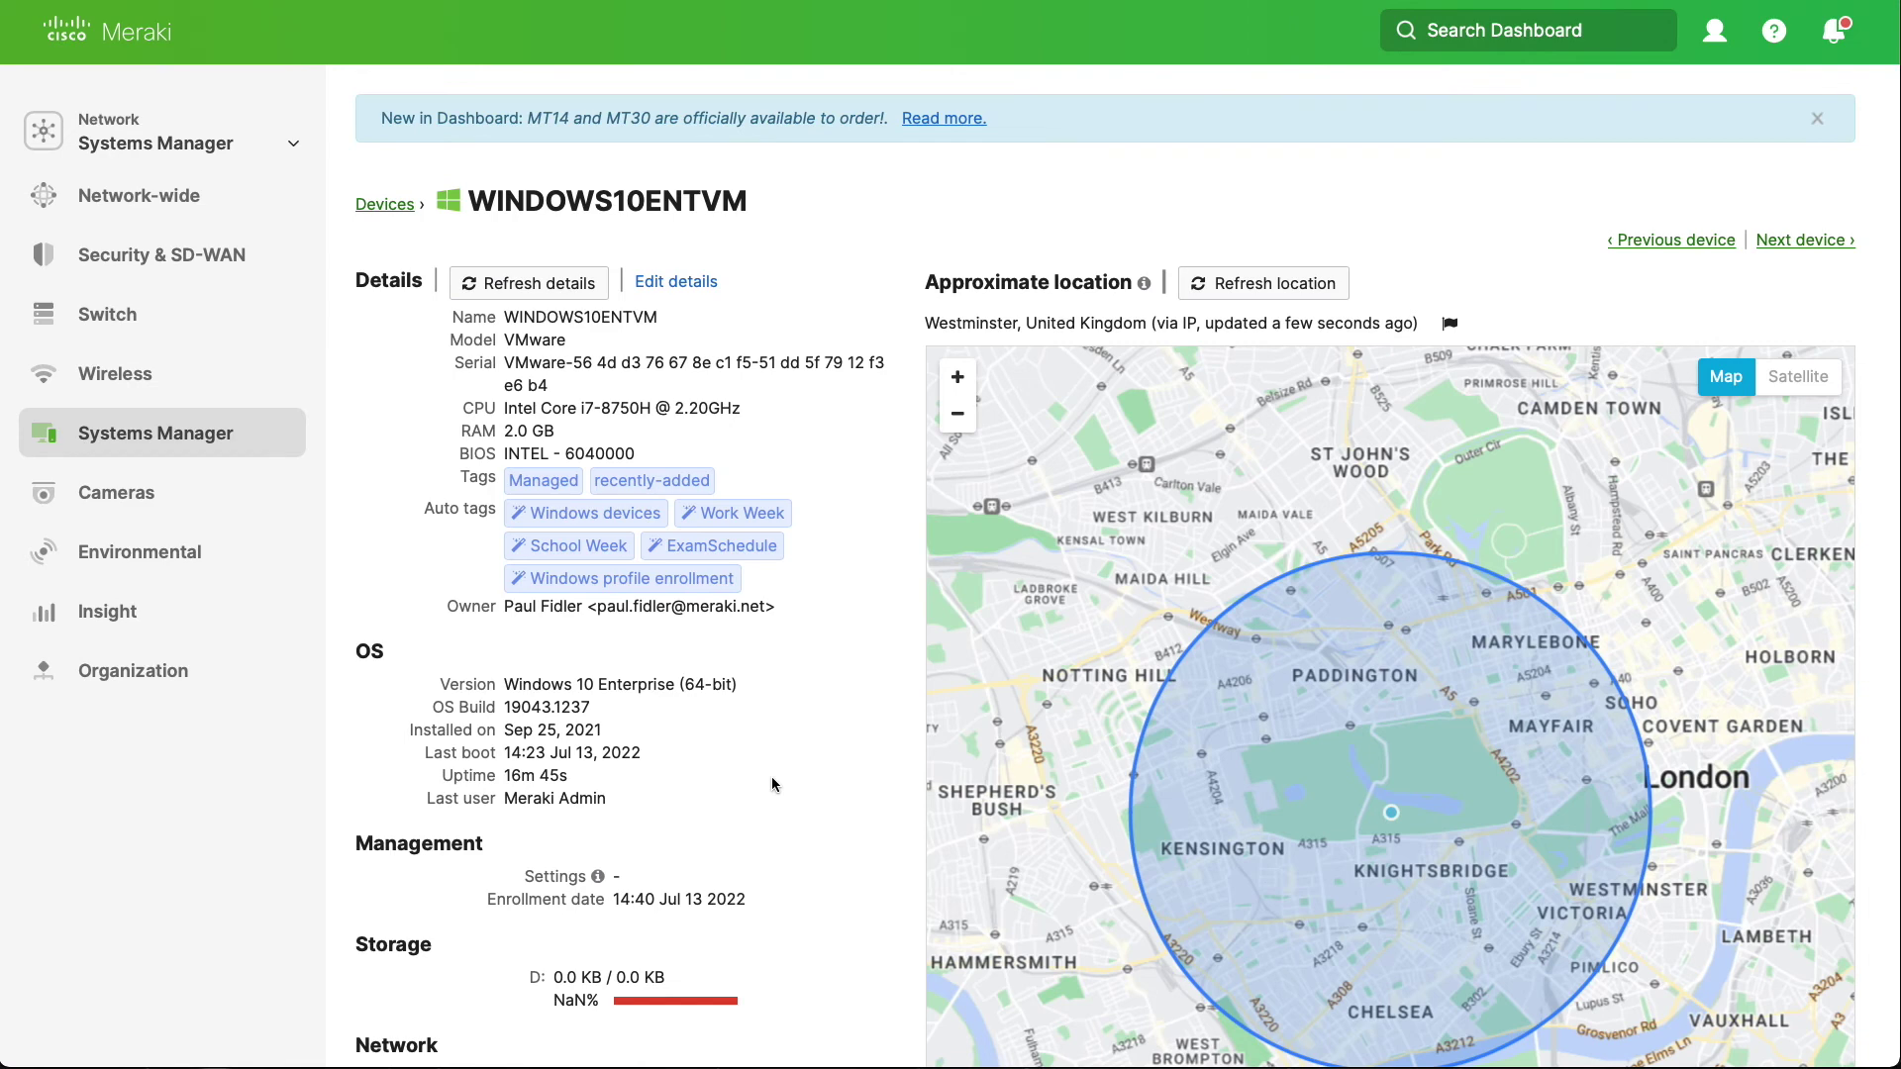
scroll(772, 784, down, 1)
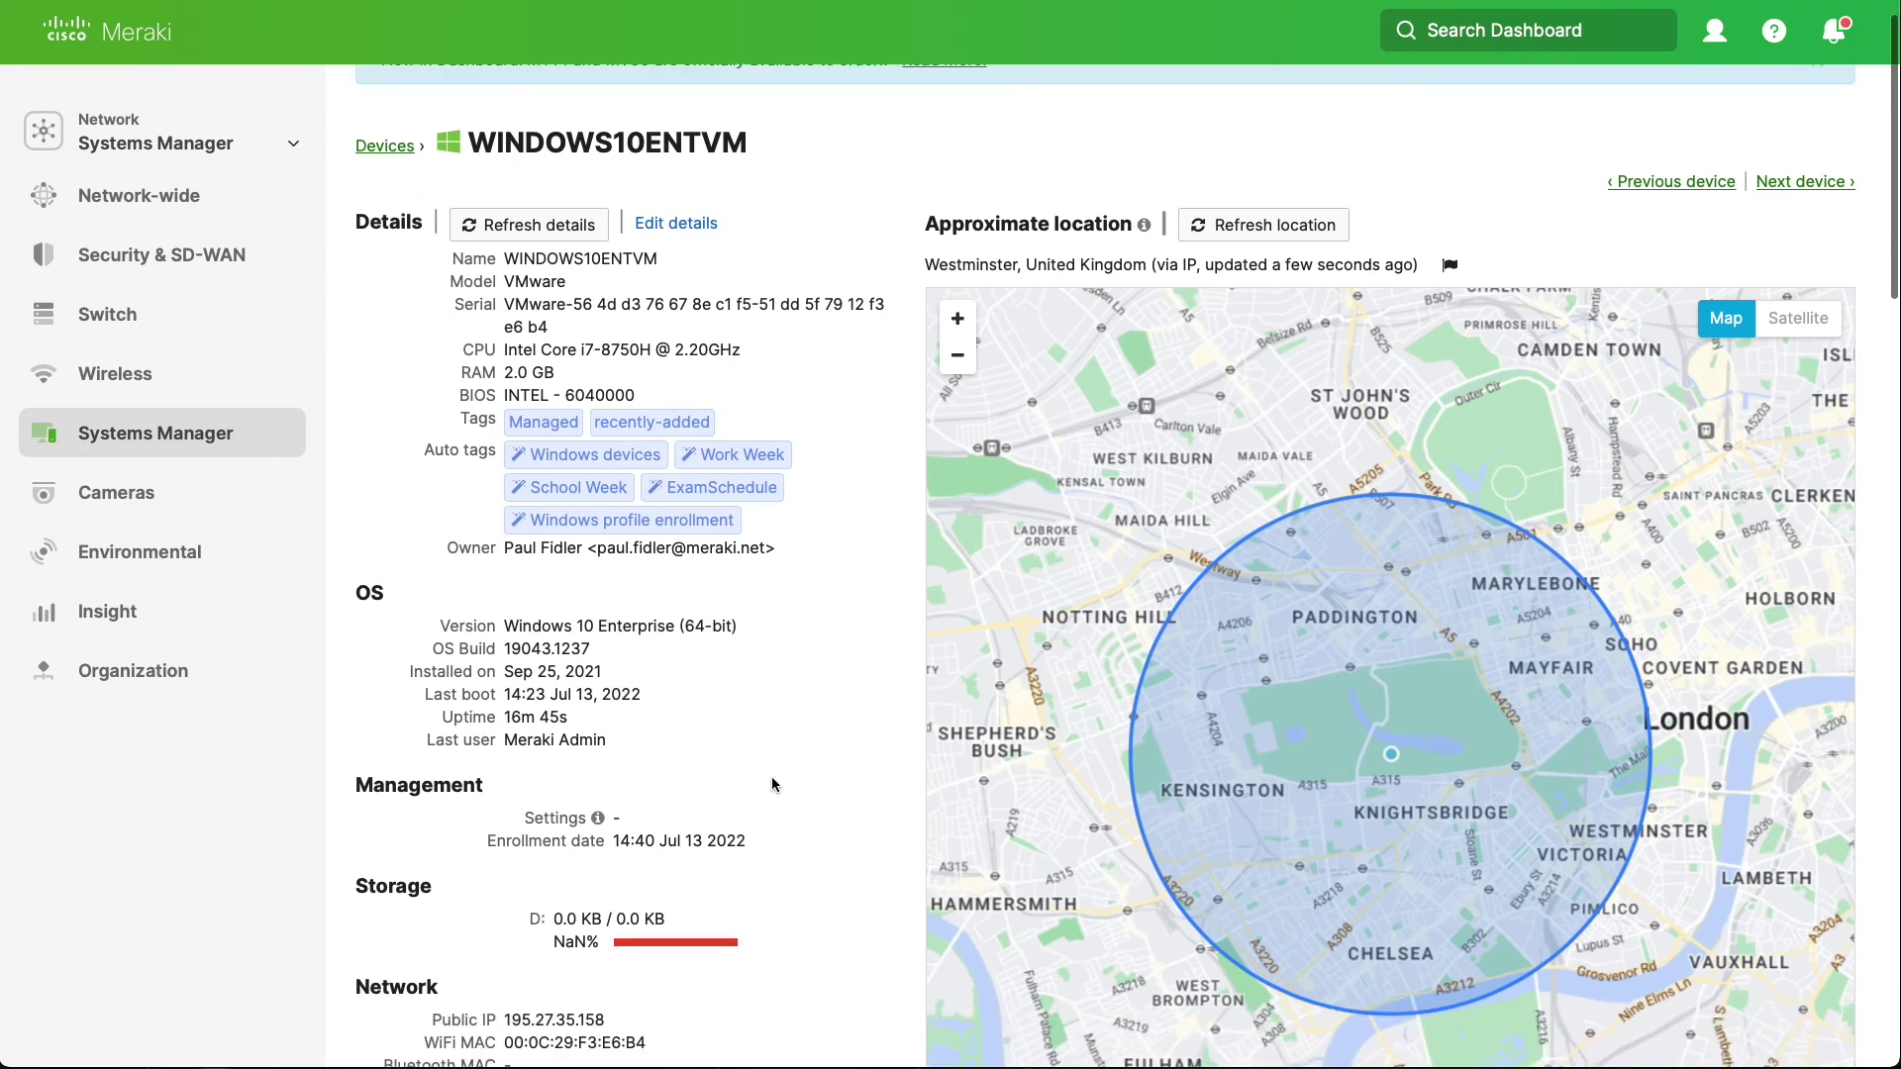
scroll(772, 784, down, 3)
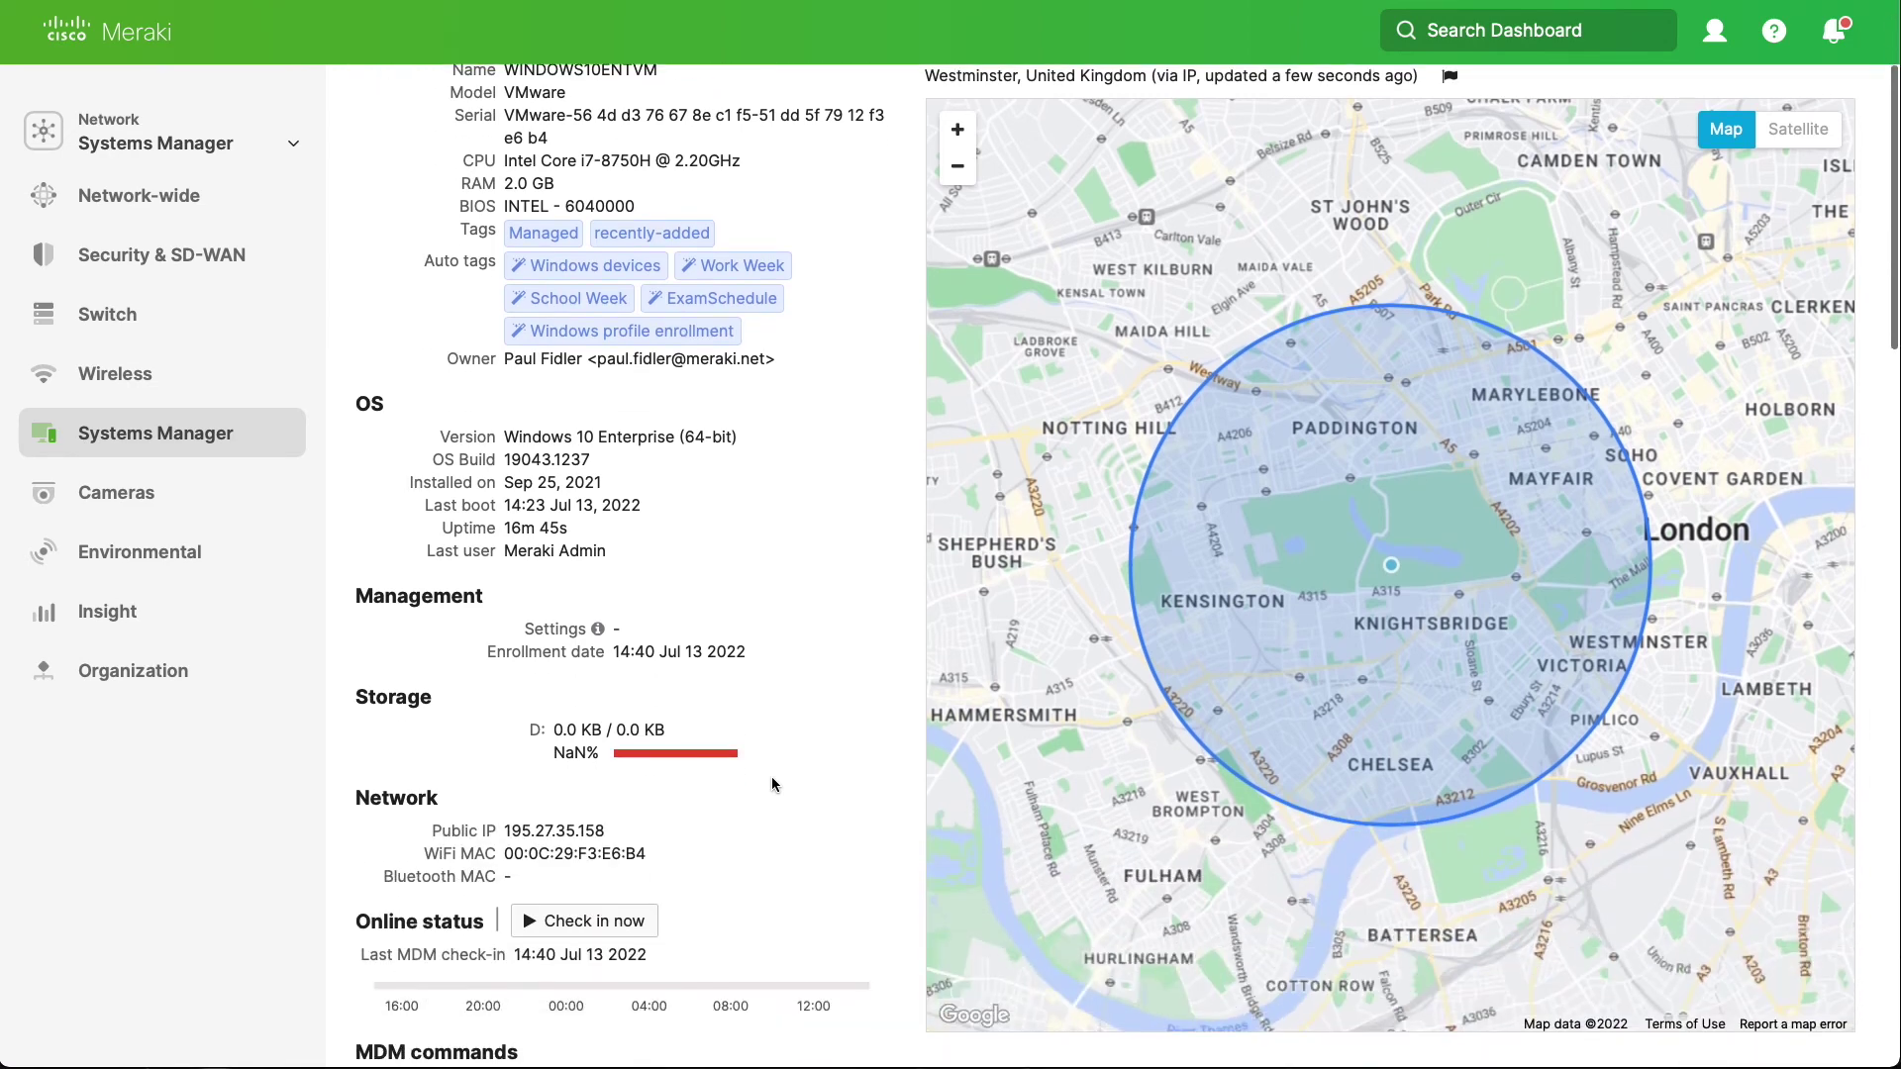
scroll(818, 849, down, 10)
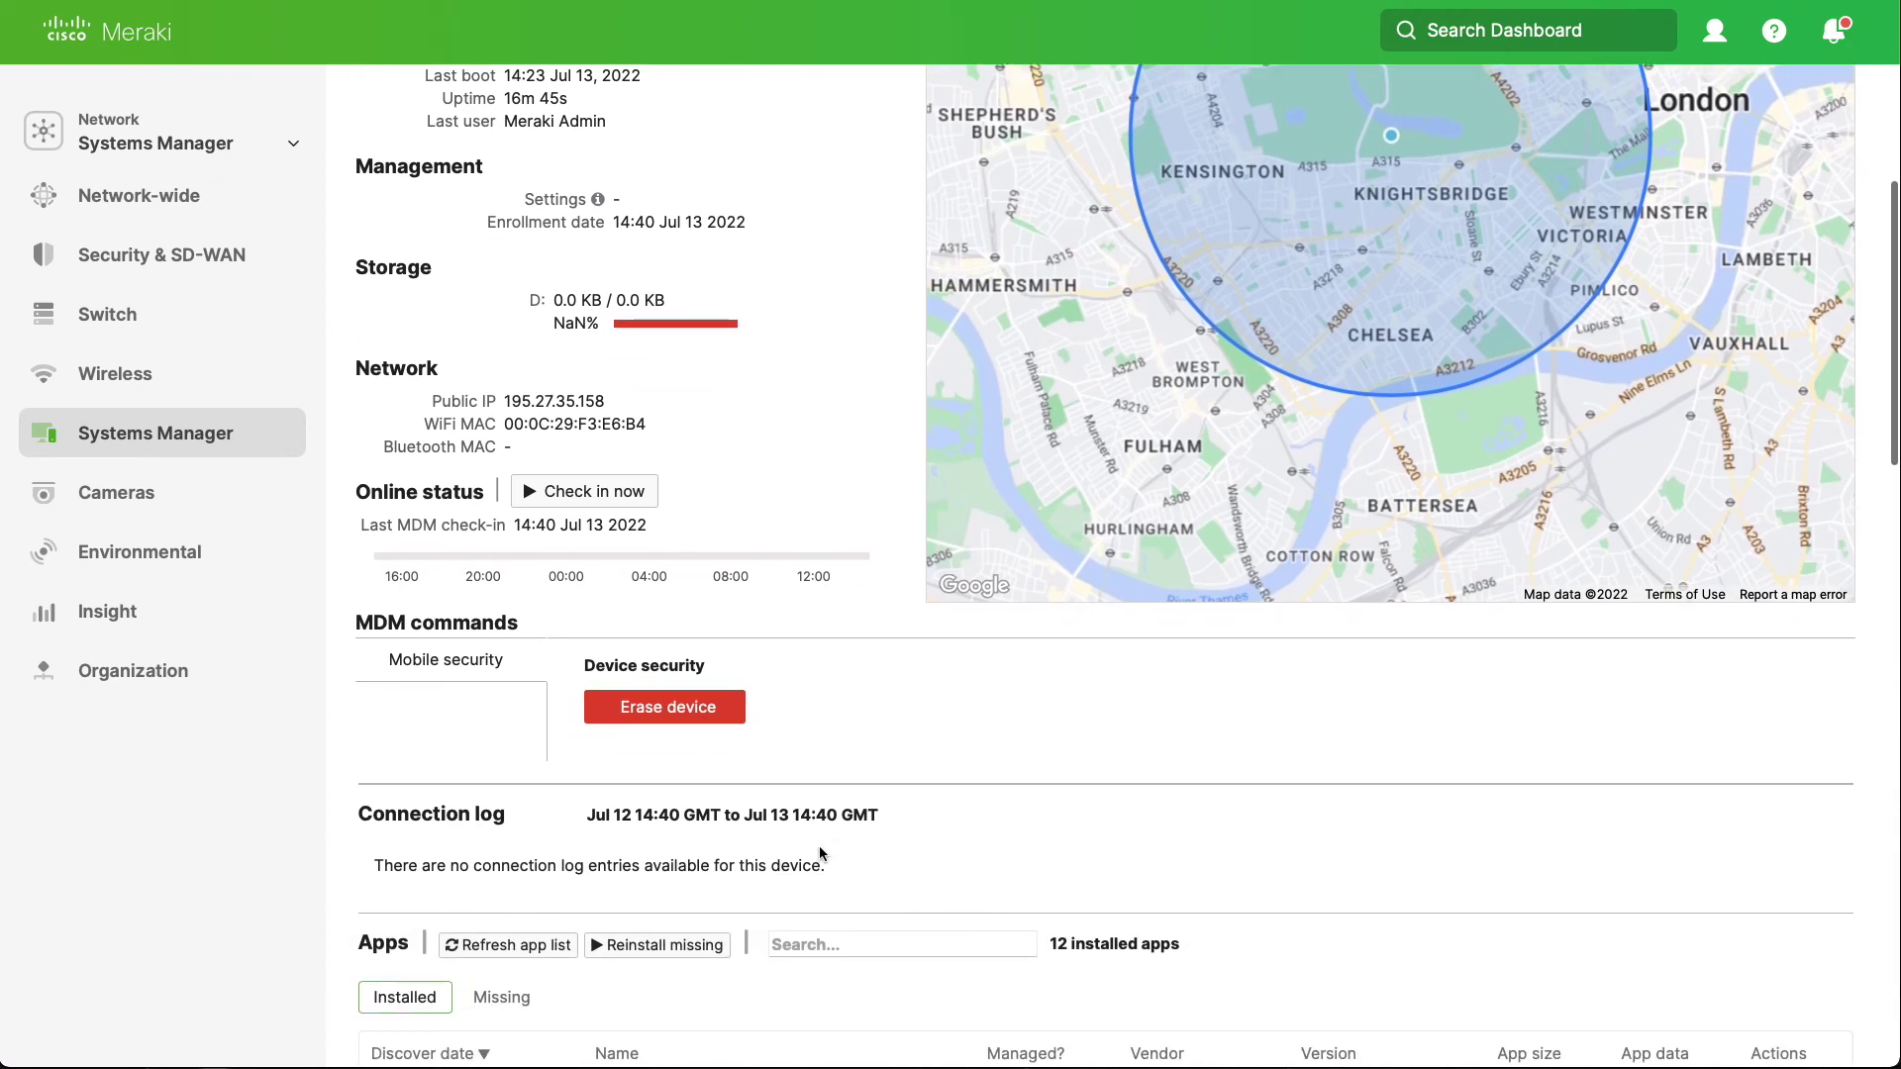
scroll(820, 851, down, 6)
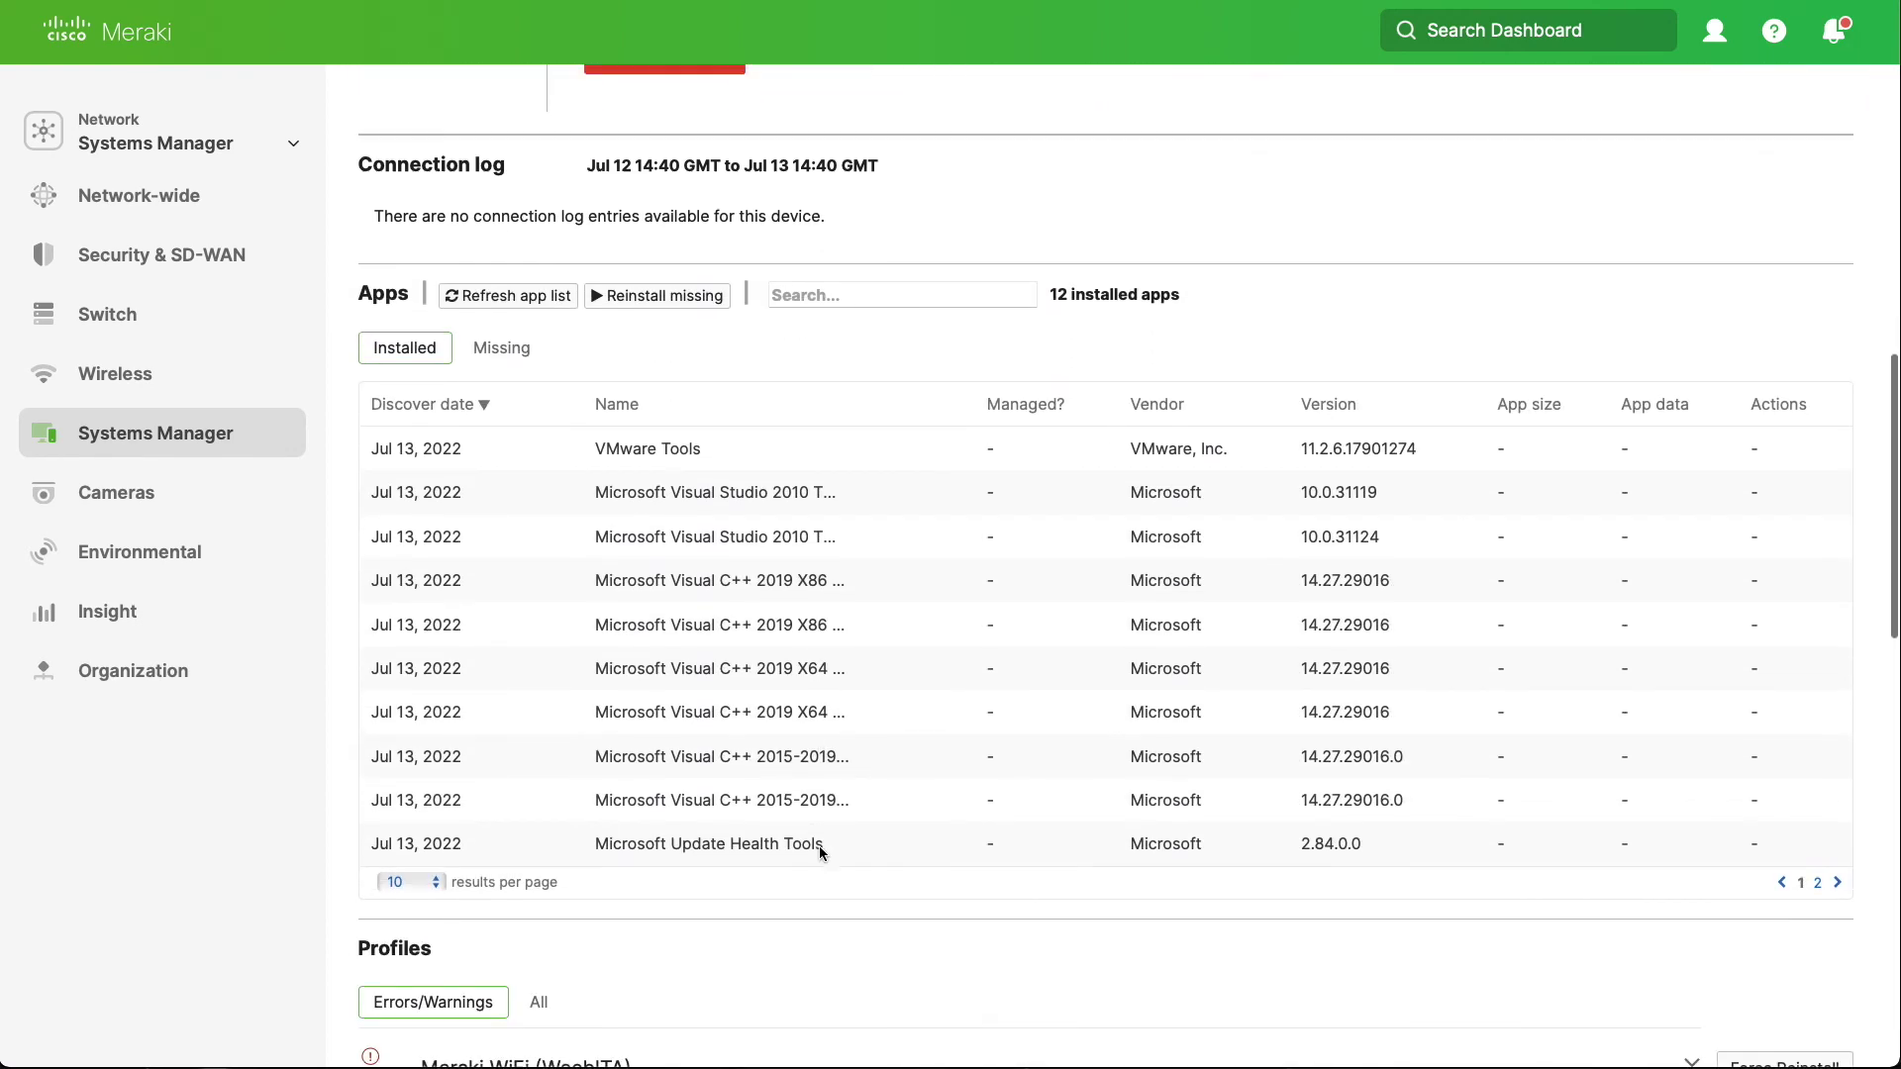
scroll(819, 854, down, 4)
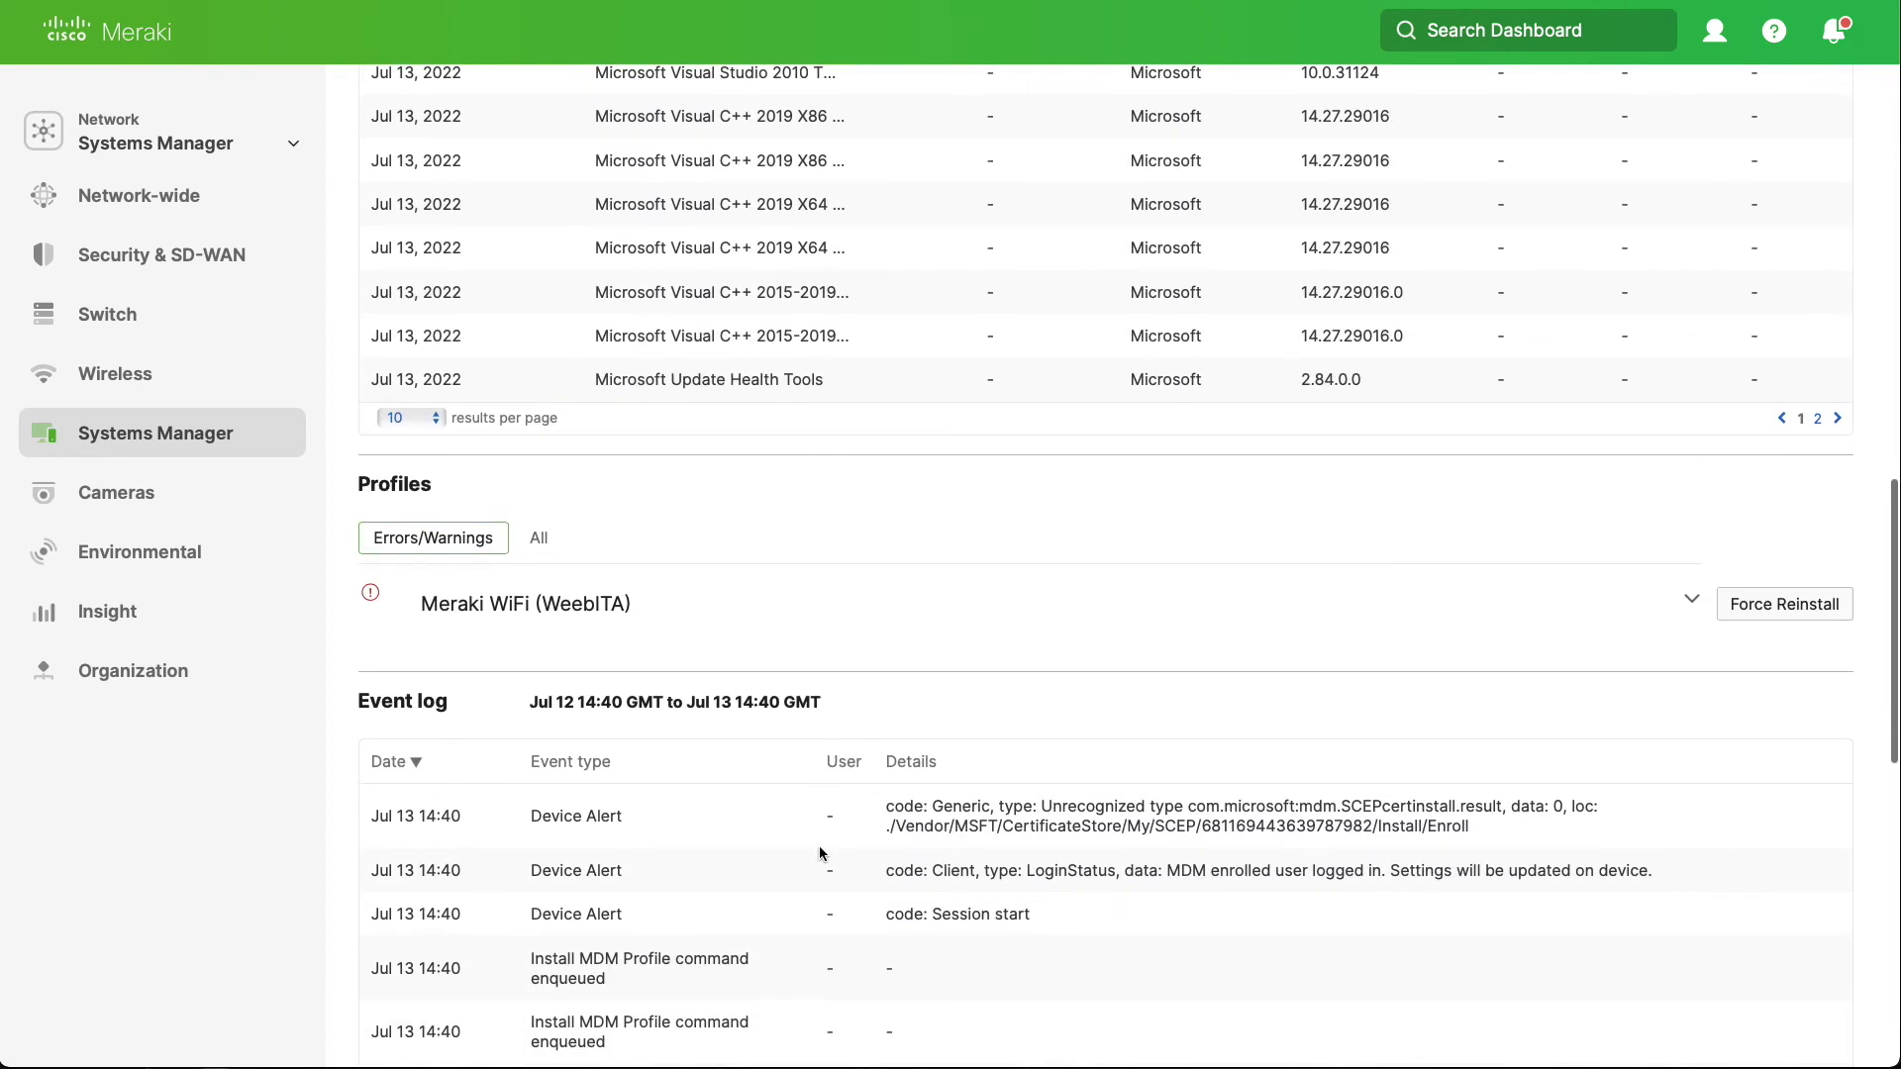